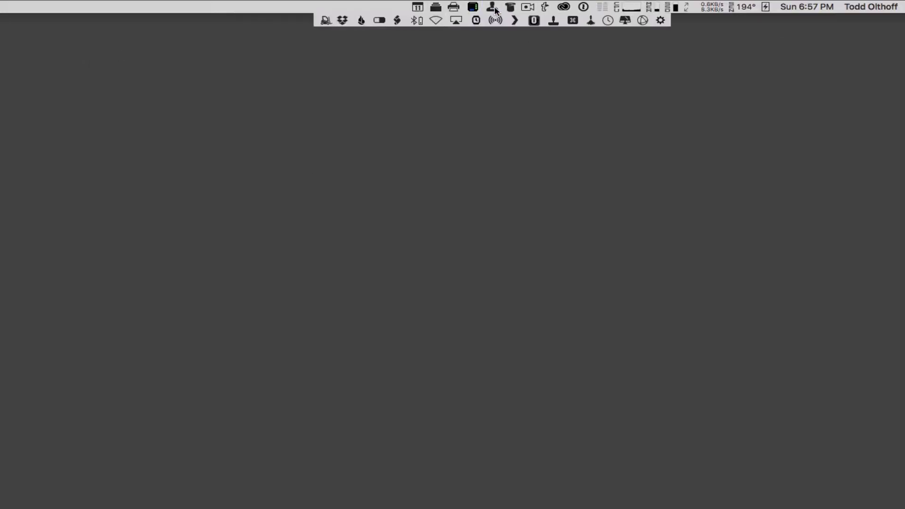
click(379, 20)
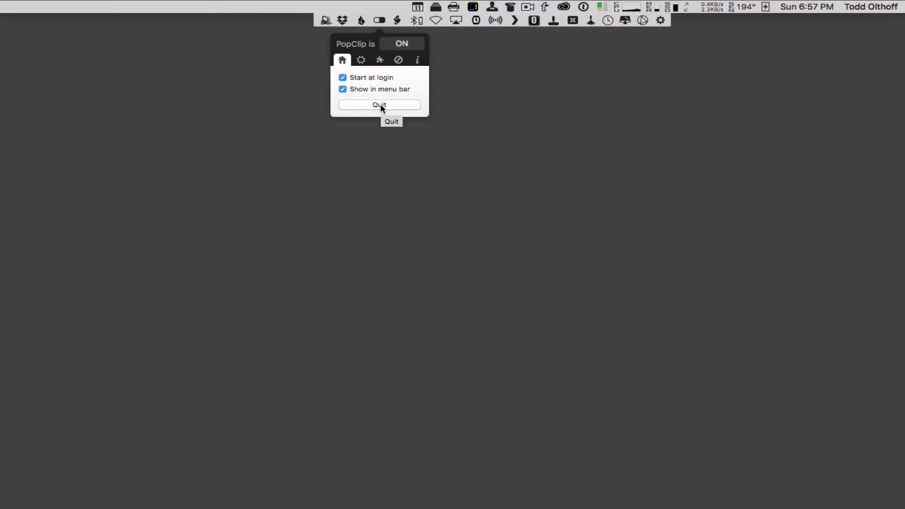
Open PopClip's gear (appearance) settings and leave the spelling language on English (US)
click(361, 60)
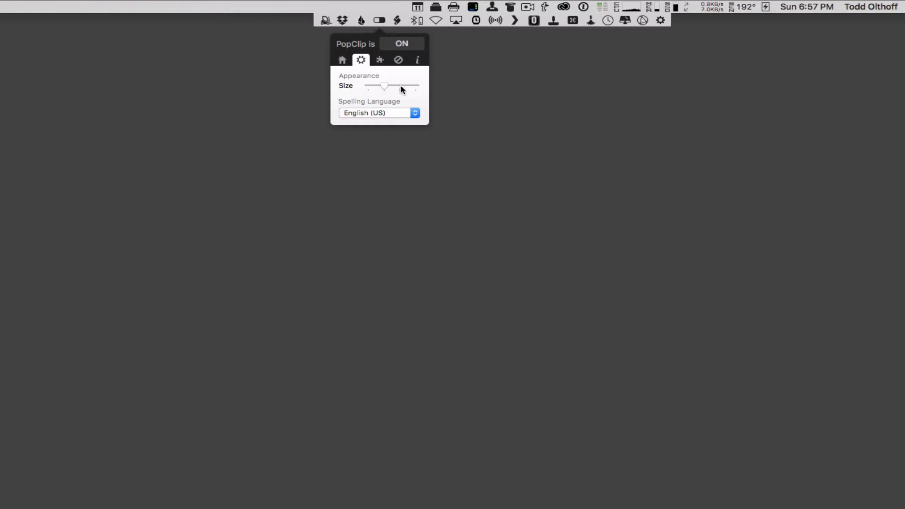
click(416, 114)
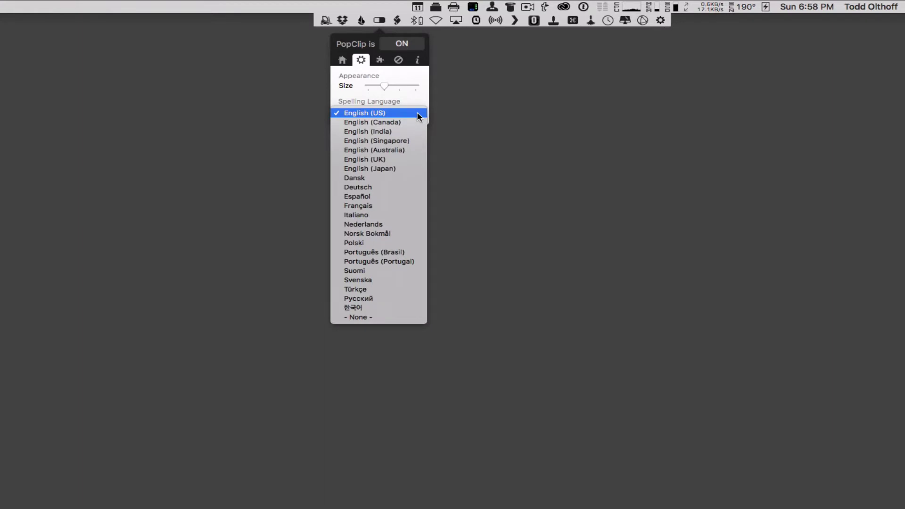
click(418, 117)
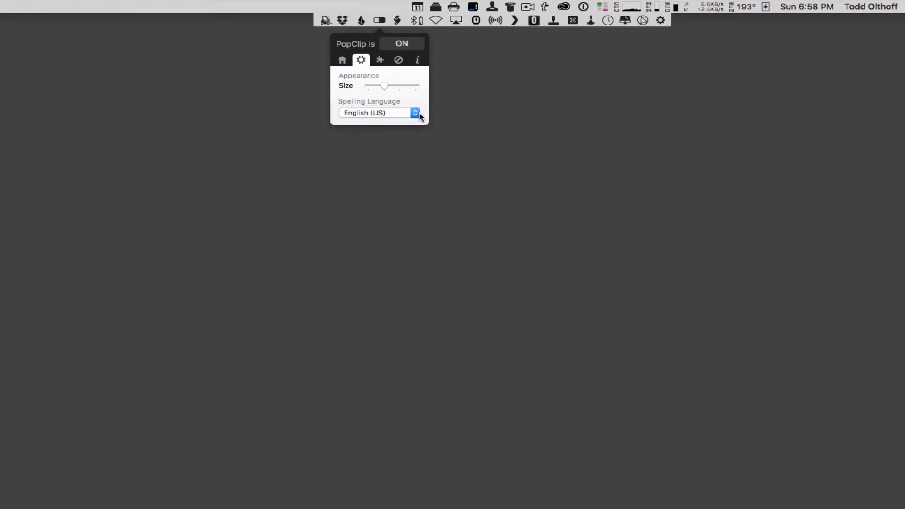
In PopClip's actions list, toggle Open Link off and on and move Reveal in Finder above Select All
click(382, 62)
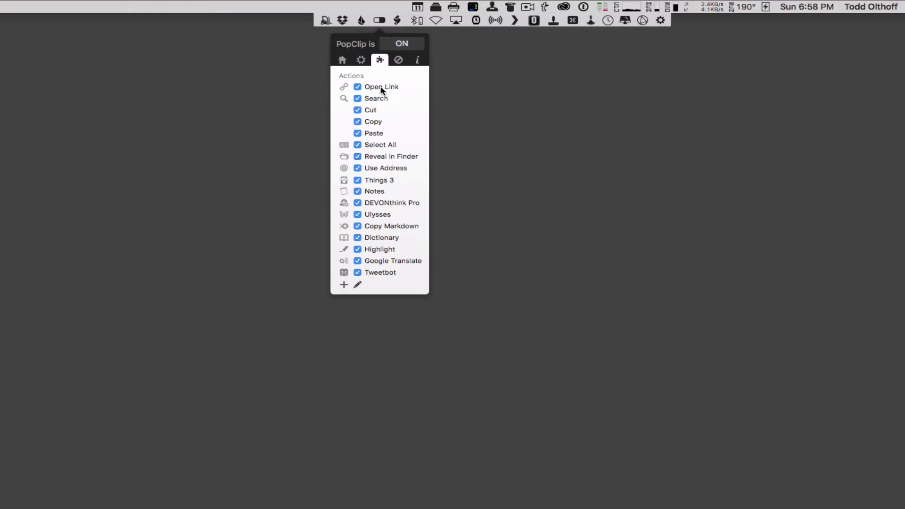
click(357, 86)
click(357, 86)
click(357, 286)
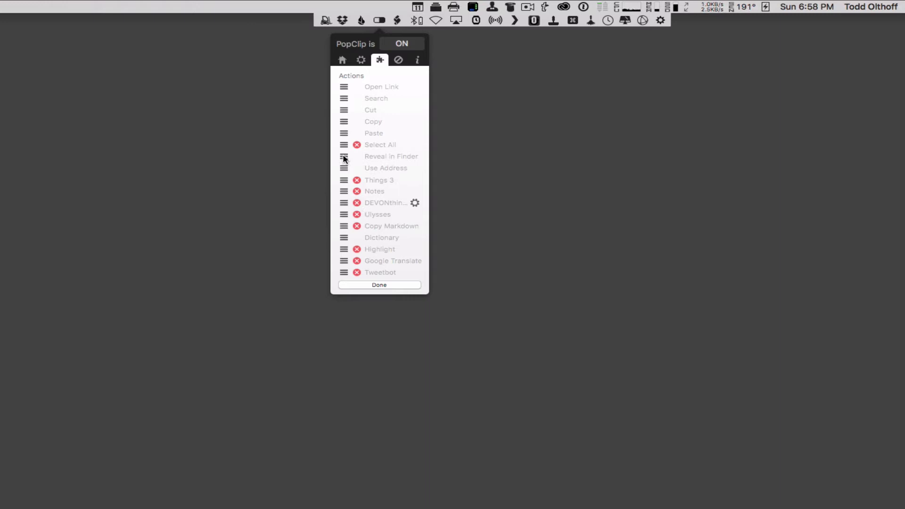
mouse_move(344, 156)
mouse_down()
mouse_move(347, 139)
mouse_move(353, 155)
mouse_up()
Open the DEVONthink action's options and confirm them with both DEVONthink actions enabled
click(414, 203)
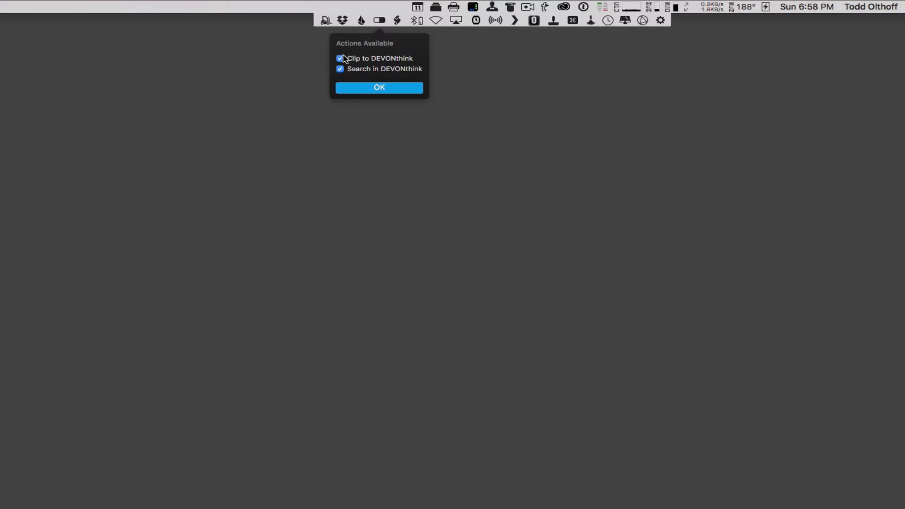
click(378, 89)
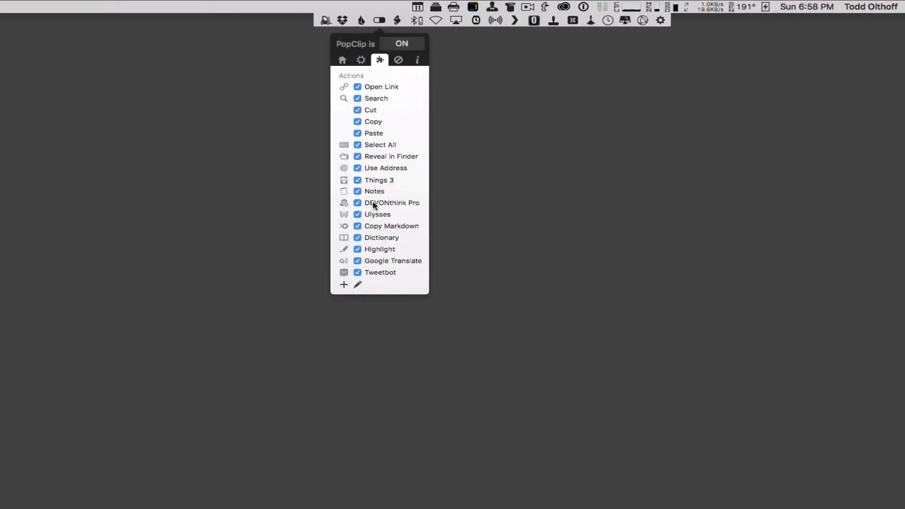
Show the Excluded Apps page and cancel adding an app, keeping the list empty
click(397, 61)
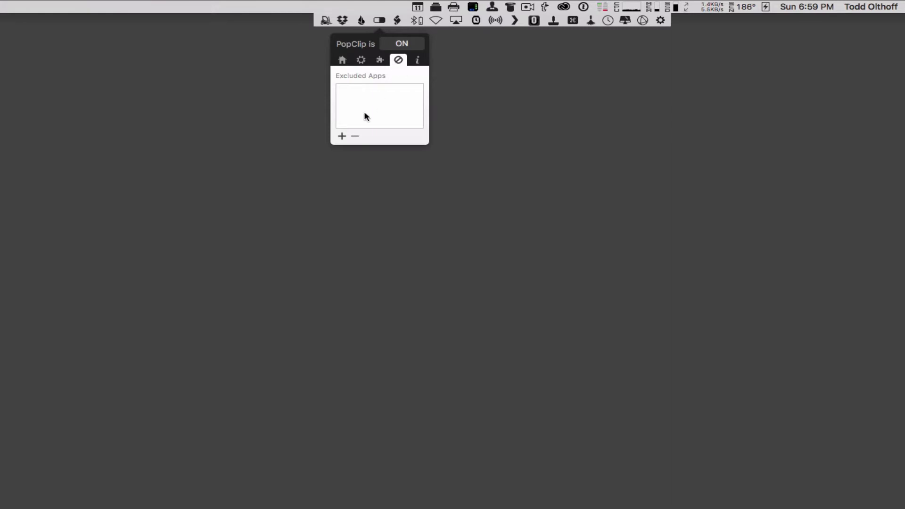
click(342, 137)
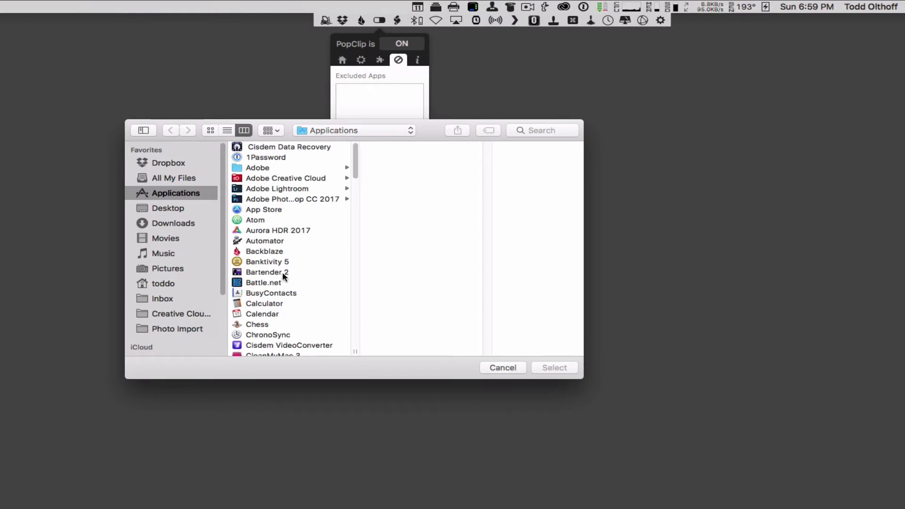
click(500, 368)
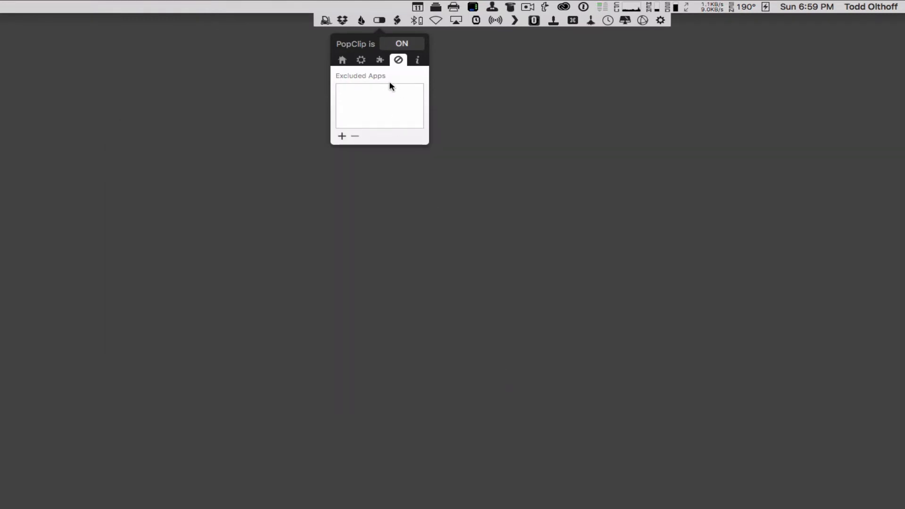
Check PopClip's version info, return to the actions list, and close PopClip's settings
click(417, 61)
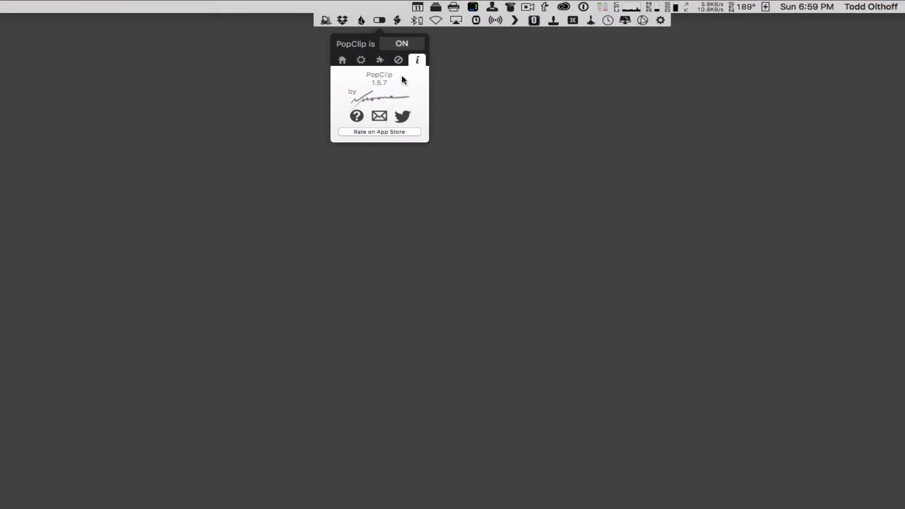
click(379, 61)
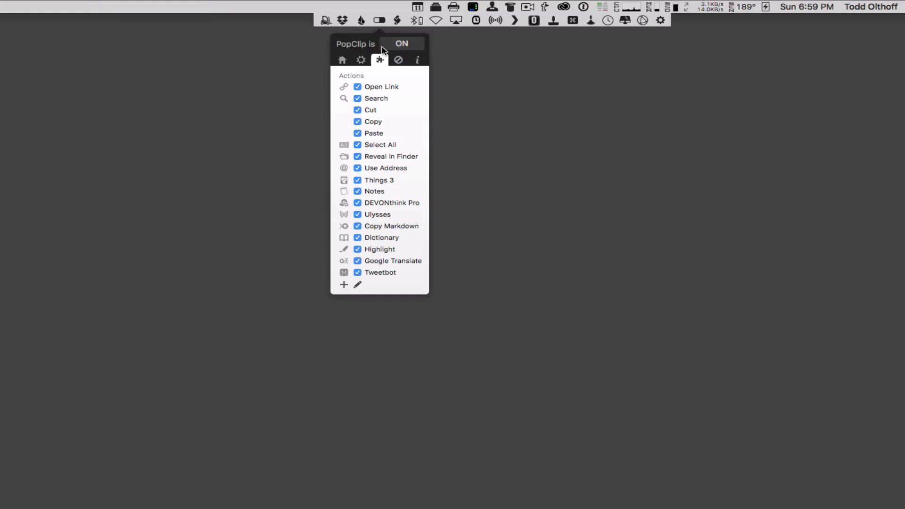
click(379, 23)
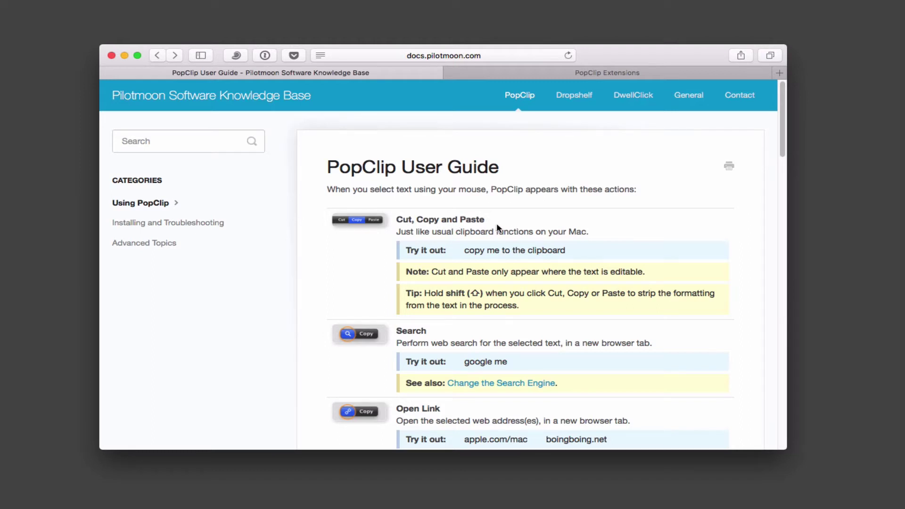
Select the guide's 'Cut, Copy and Paste' heading in Safari to bring up PopClip's action bar
drag(397, 219, 483, 217)
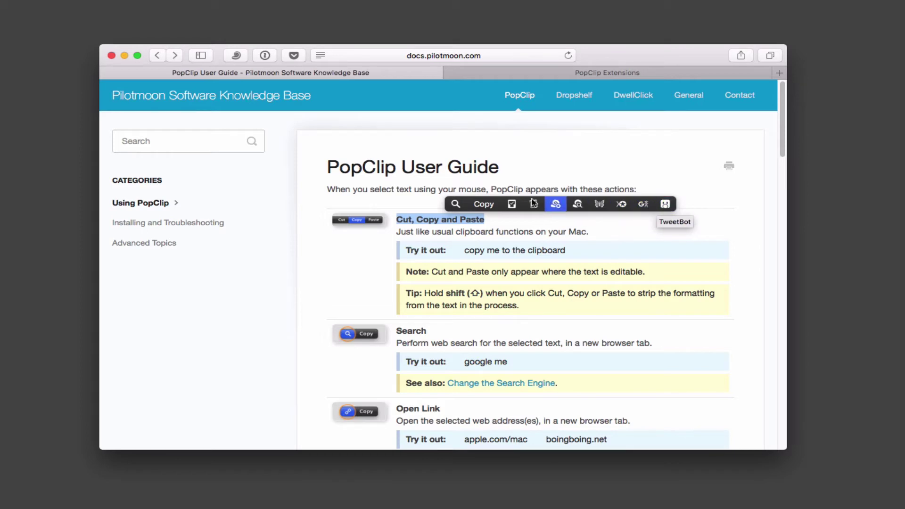
Search the web for the sample text 'google me' with PopClip, then return to the User Guide
click(382, 267)
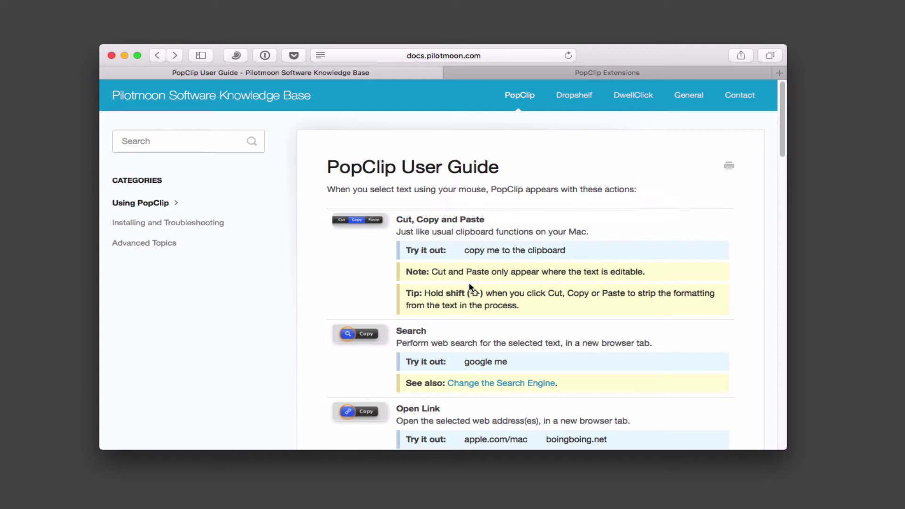
scroll(470, 283, down, 3)
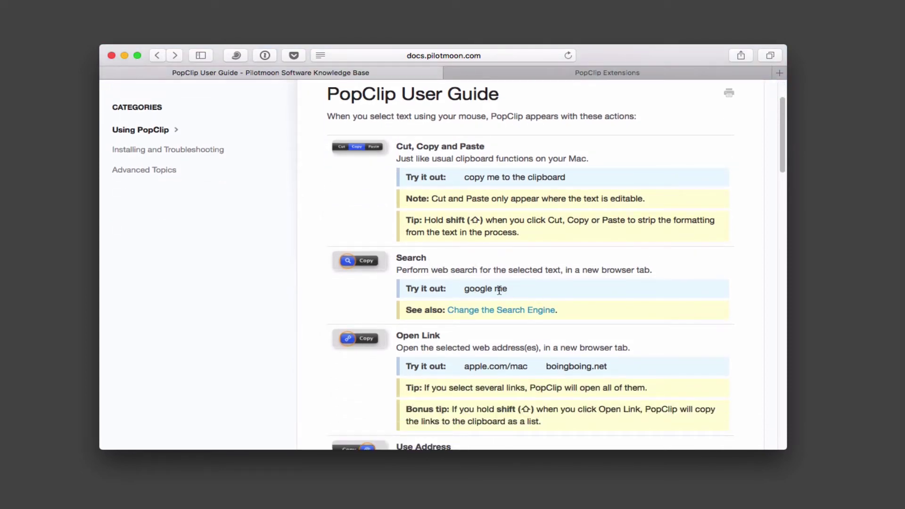
drag(507, 289, 458, 290)
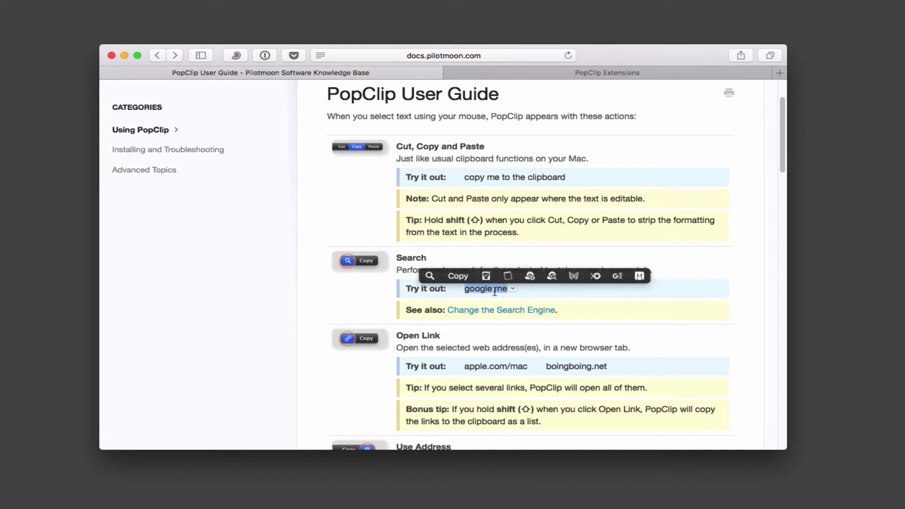
click(430, 276)
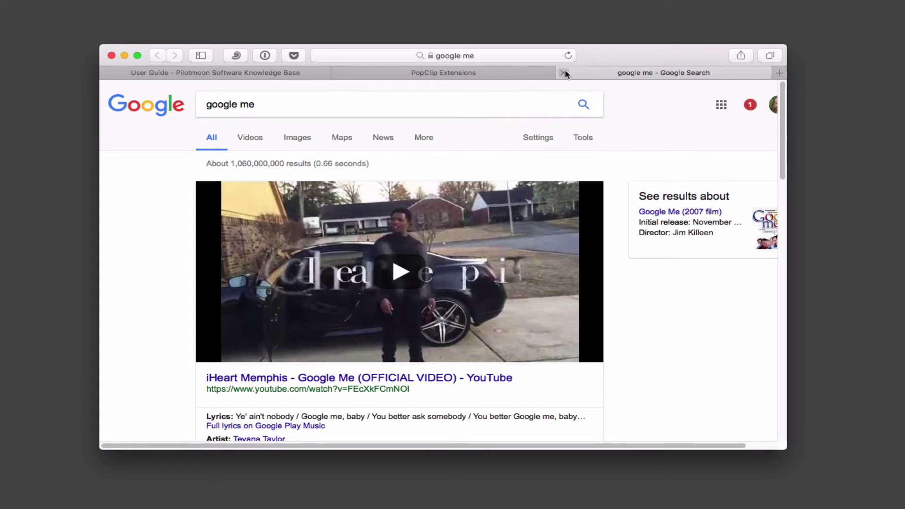
click(280, 72)
Open the sample link apple.com/mac in a new tab with PopClip and return to the User Guide
scroll(591, 304, down, 3)
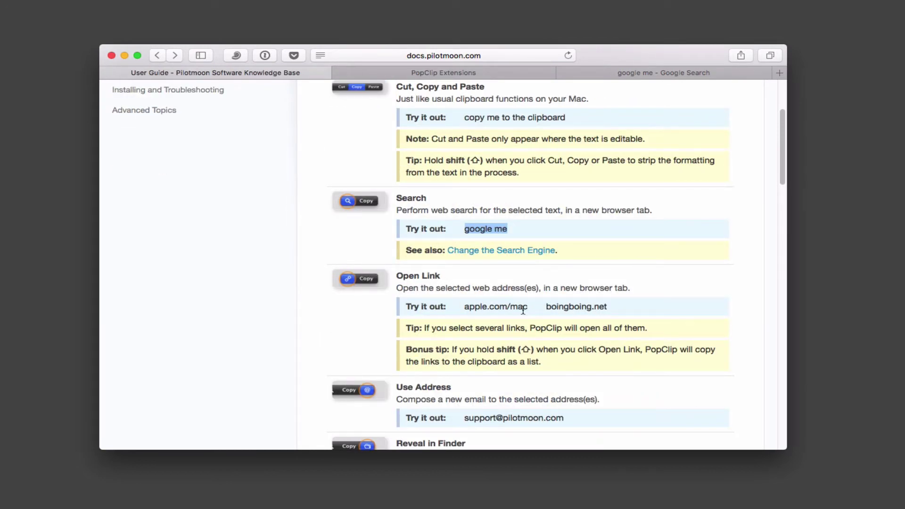
drag(528, 306, 463, 310)
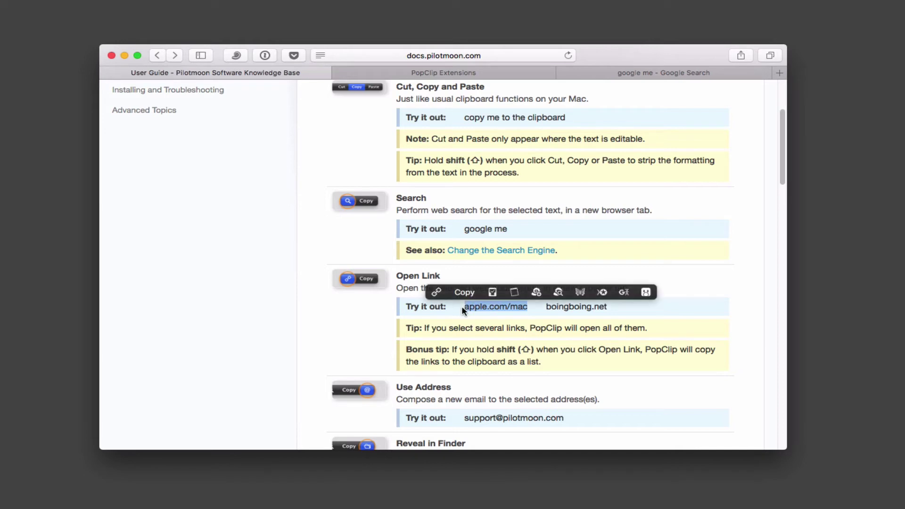
click(436, 292)
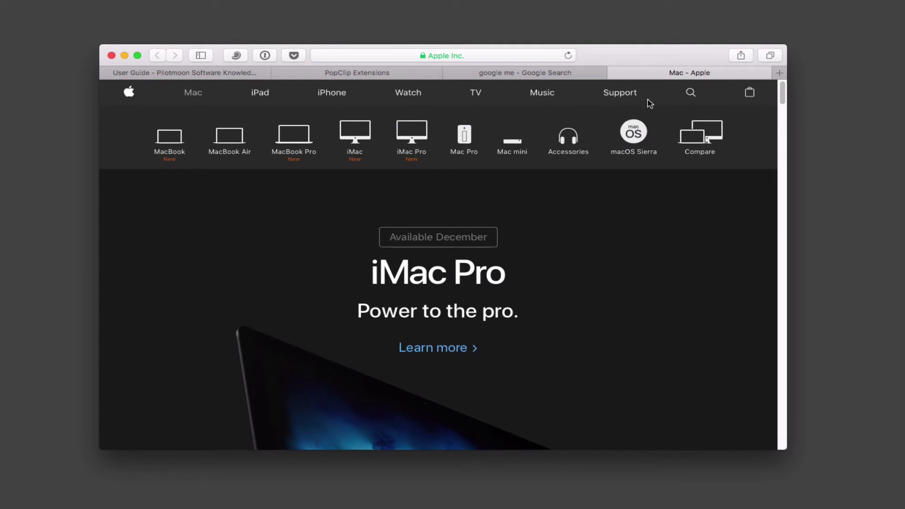
click(216, 76)
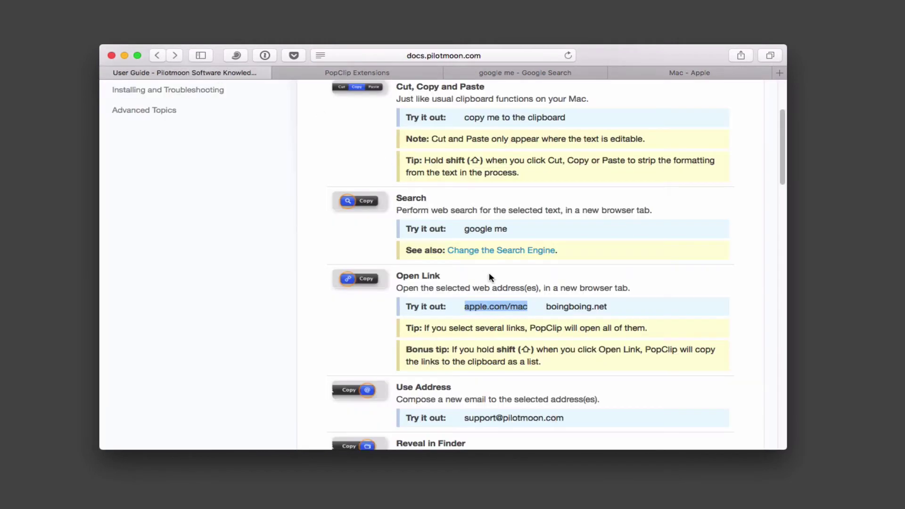
scroll(511, 329, down, 3)
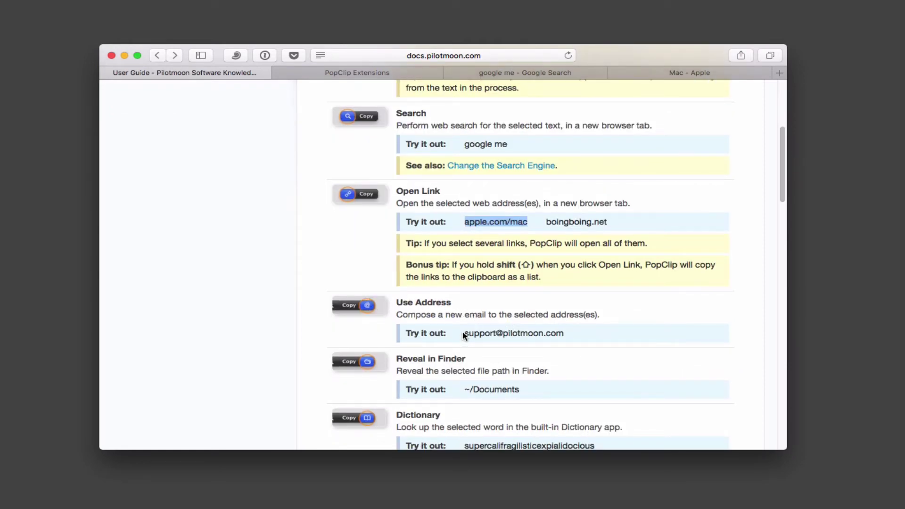
drag(462, 332, 569, 331)
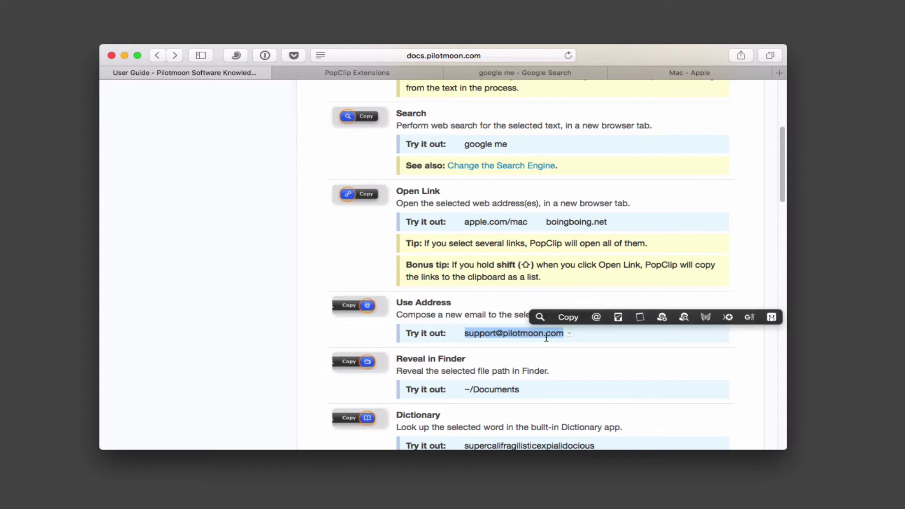
click(595, 316)
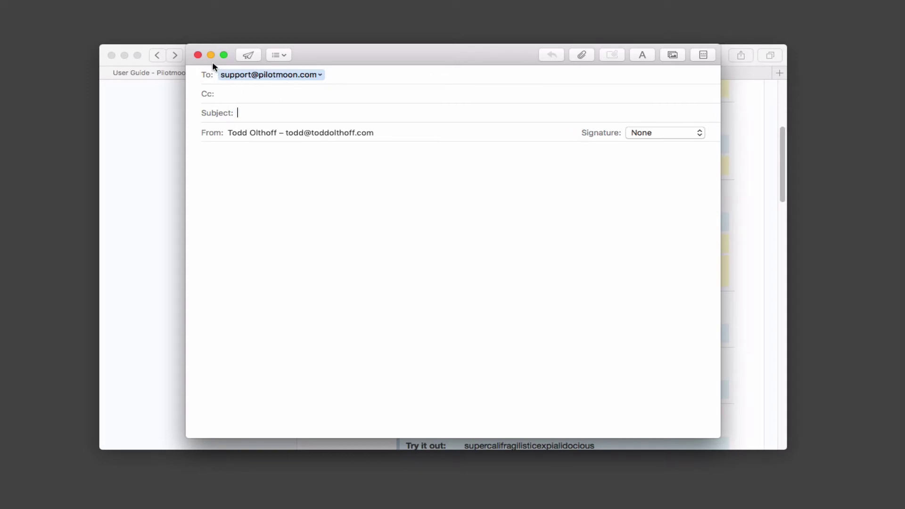
click(198, 55)
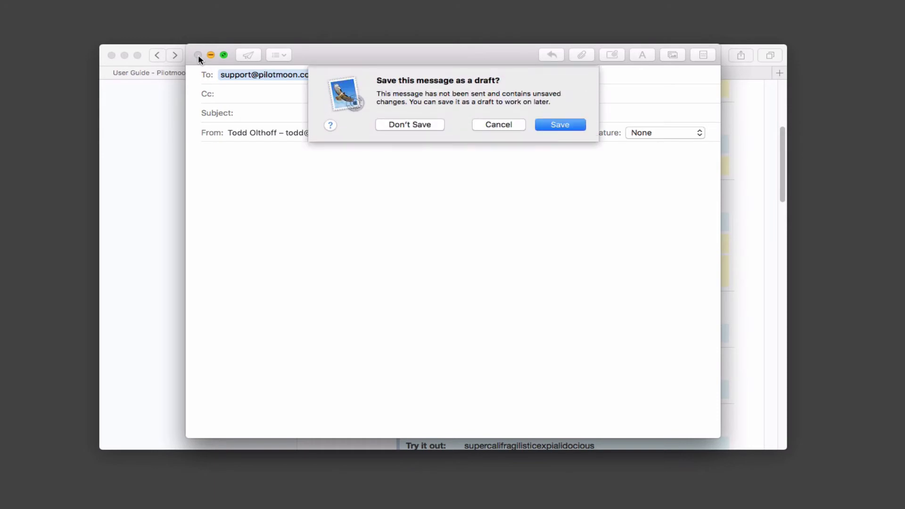
click(399, 125)
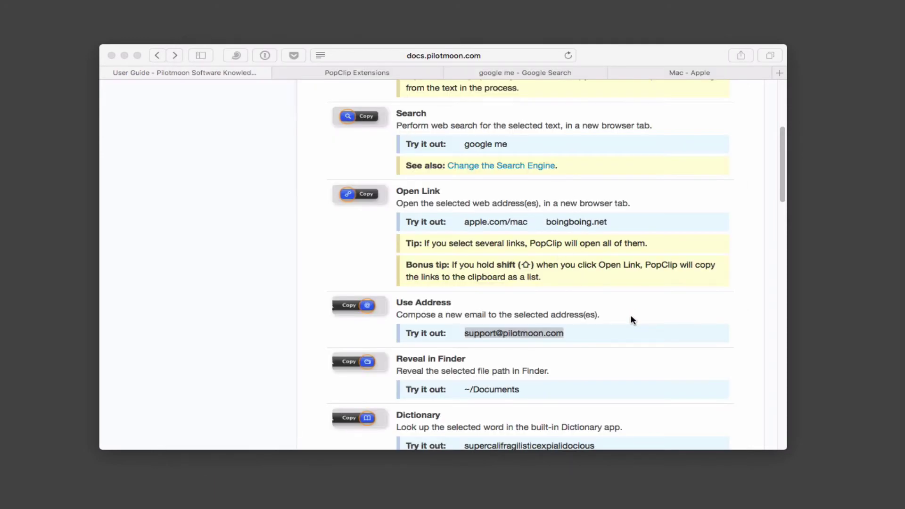
Reveal the guide's ~/Documents sample path in Finder with PopClip and reposition the Documents window
scroll(632, 320, down, 5)
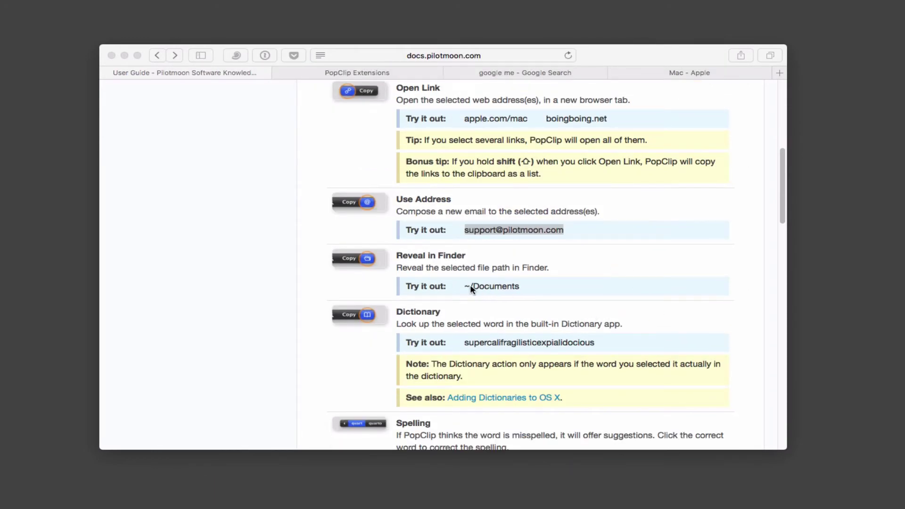
click(462, 288)
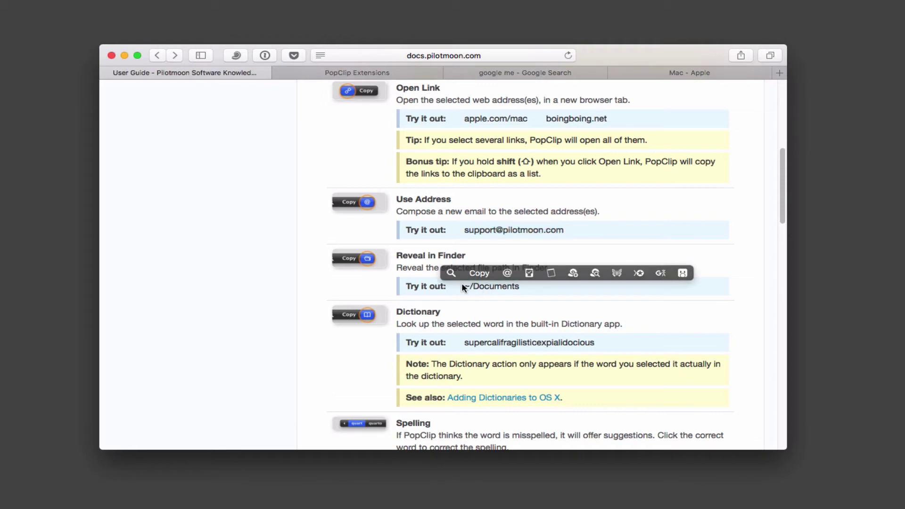
drag(464, 288, 520, 288)
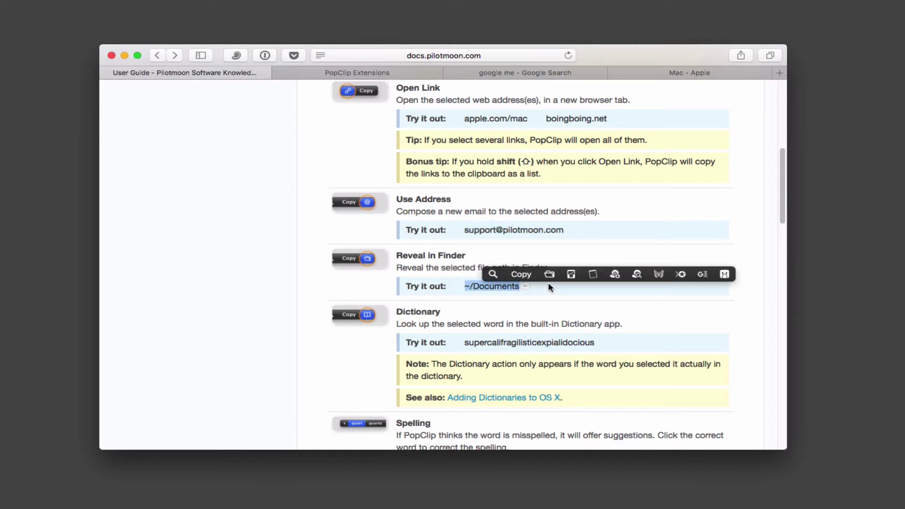
click(550, 275)
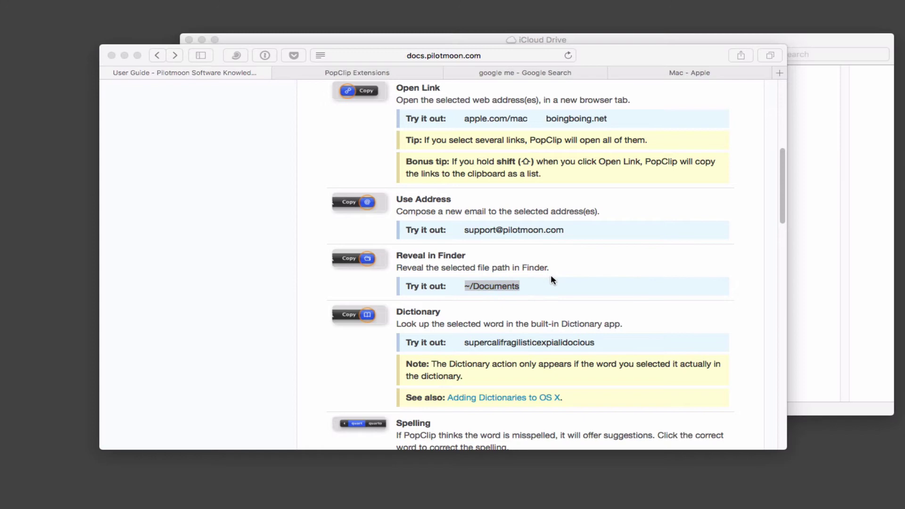
drag(636, 43, 558, 64)
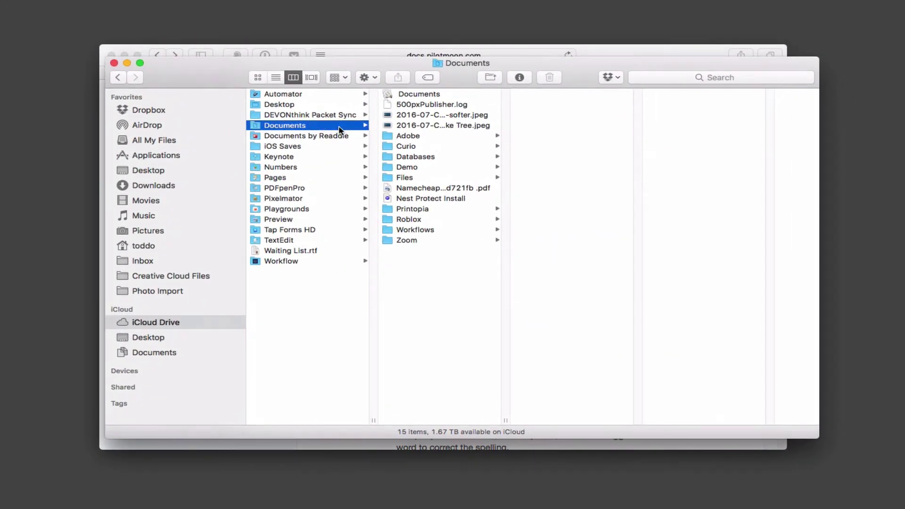
Close Finder, look up supercalifragilisticexpialidocious in Dictionary with PopClip, then close Dictionary
click(115, 63)
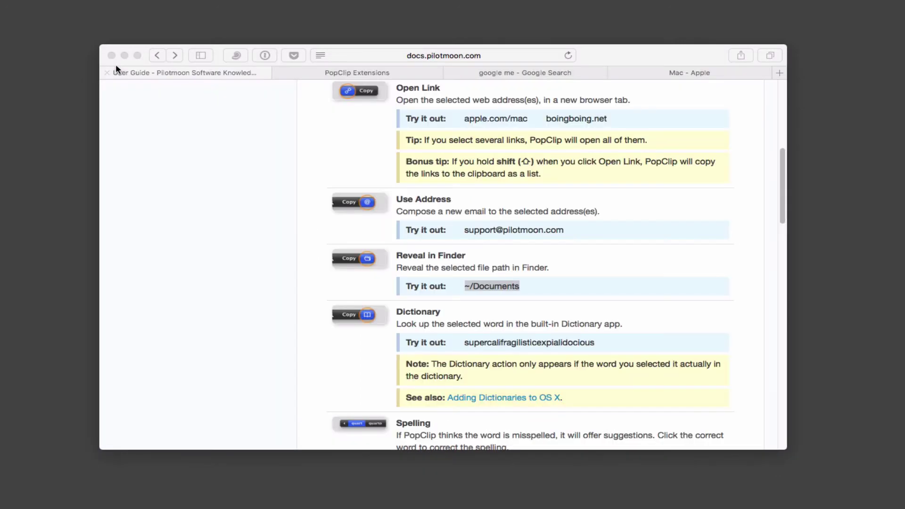
scroll(546, 295, down, 2)
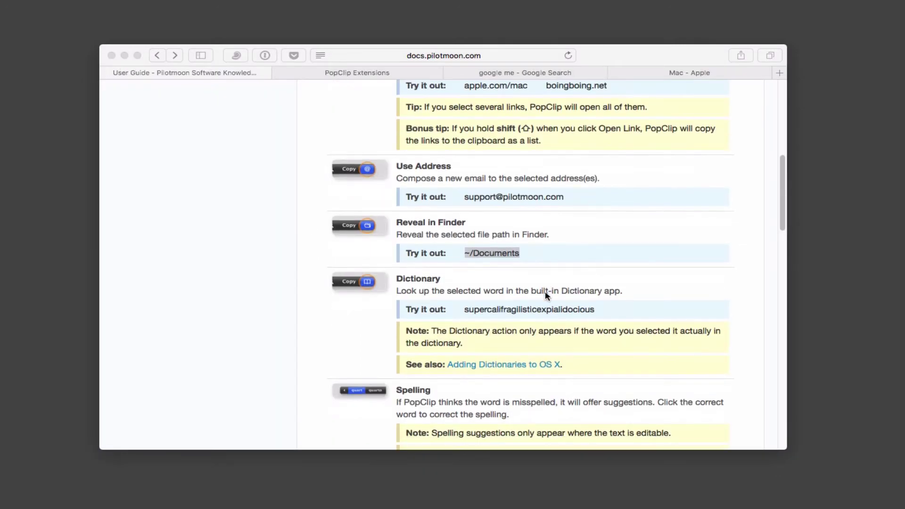
click(465, 311)
drag(464, 311, 597, 308)
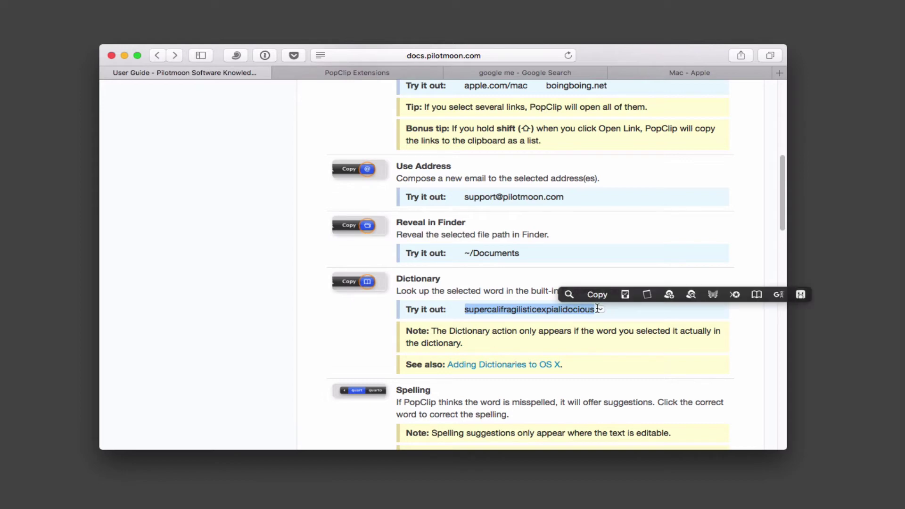
click(755, 295)
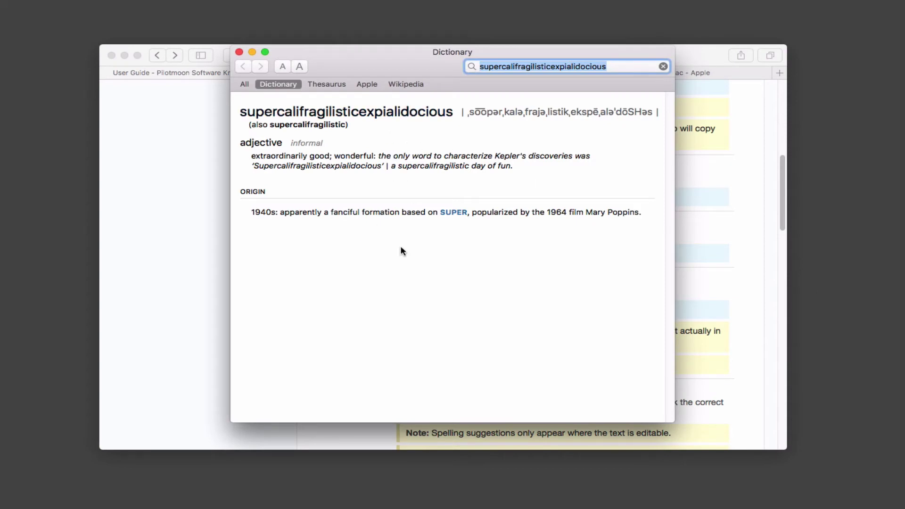
click(240, 51)
scroll(529, 253, down, 4)
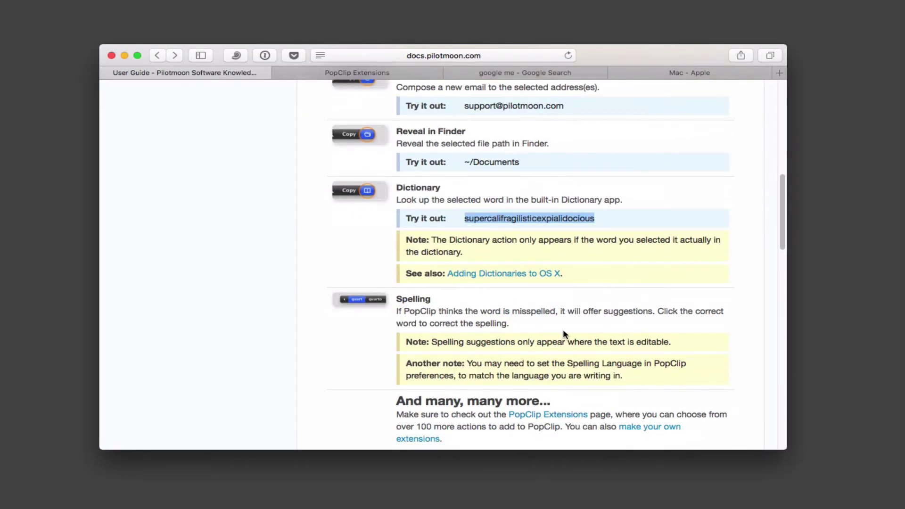
scroll(564, 331, down, 1)
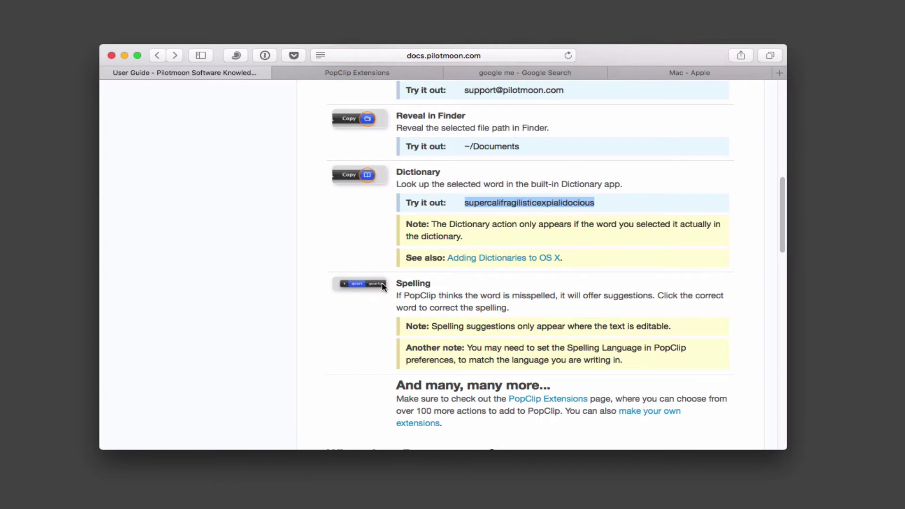
scroll(477, 307, up, 5)
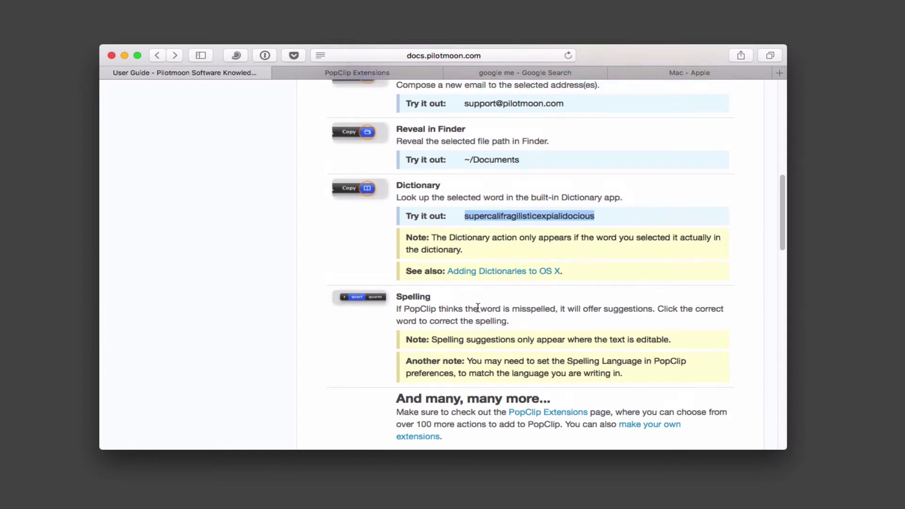
scroll(478, 307, up, 15)
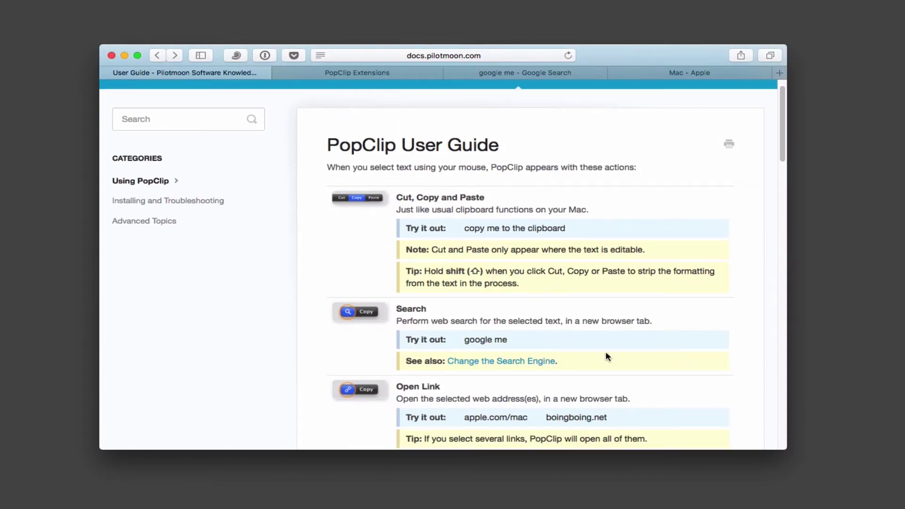
scroll(560, 334, down, 4)
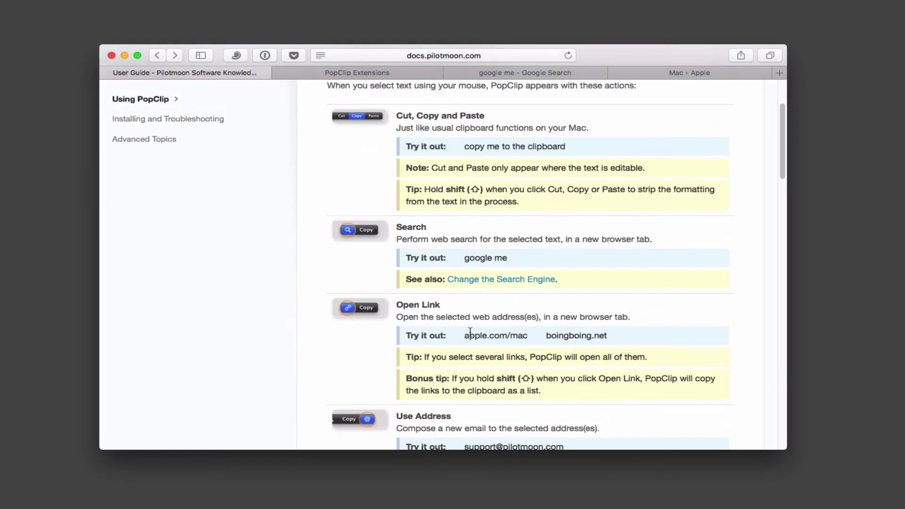
drag(465, 335, 517, 340)
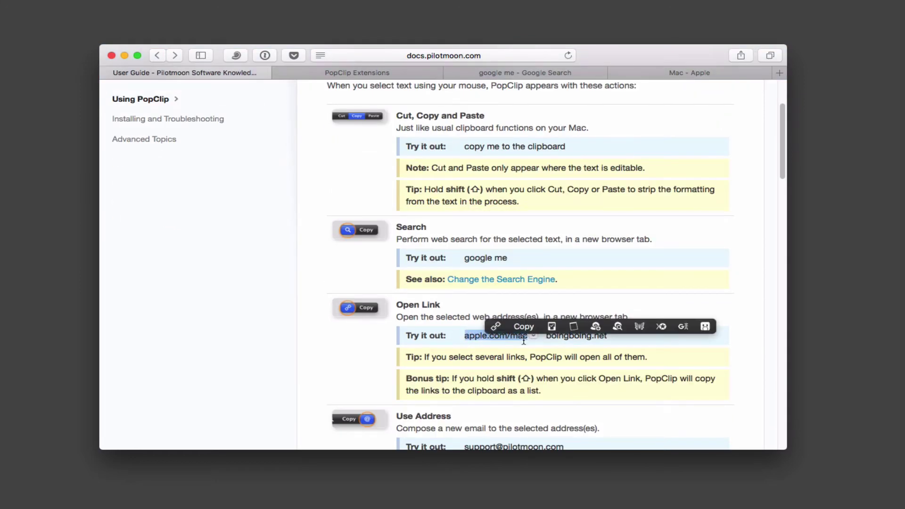
click(551, 326)
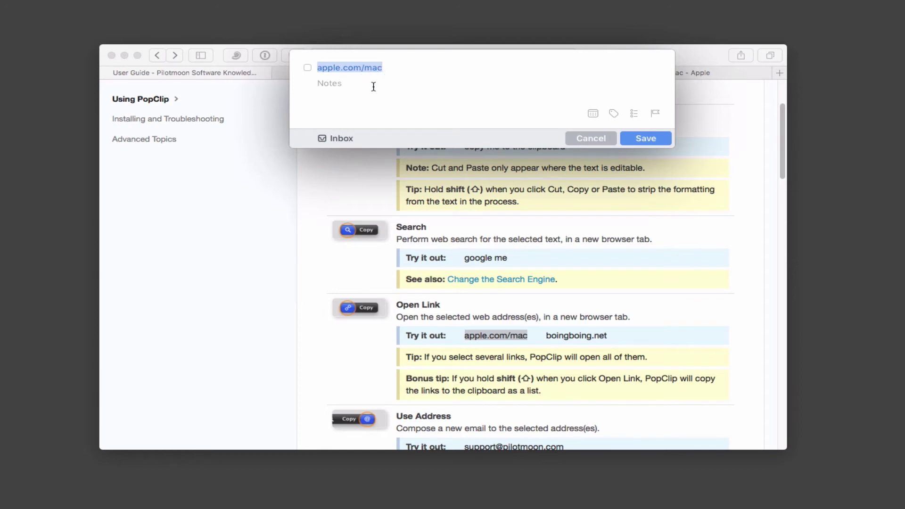
click(587, 137)
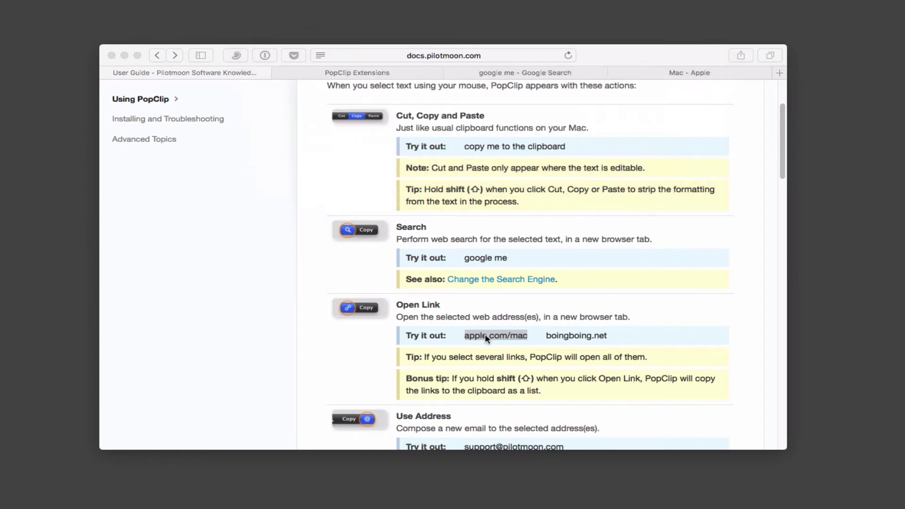
click(467, 336)
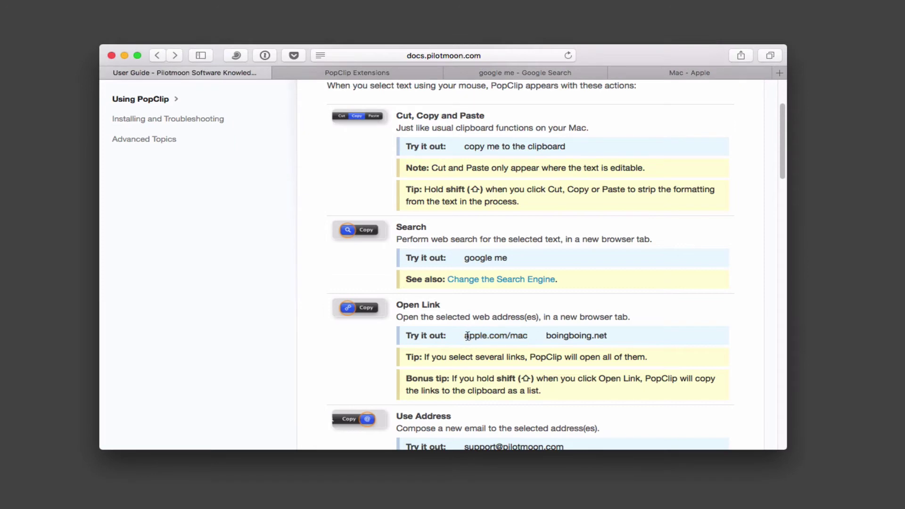
drag(465, 335, 527, 336)
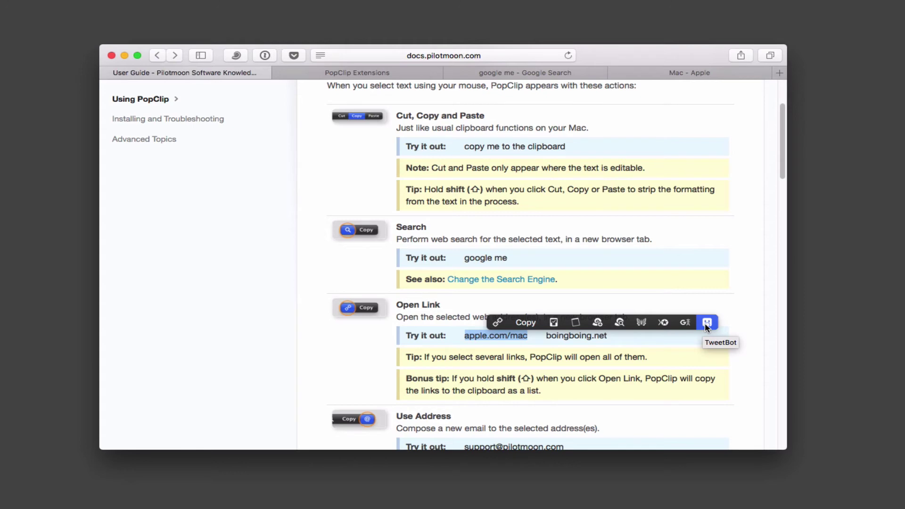
click(742, 281)
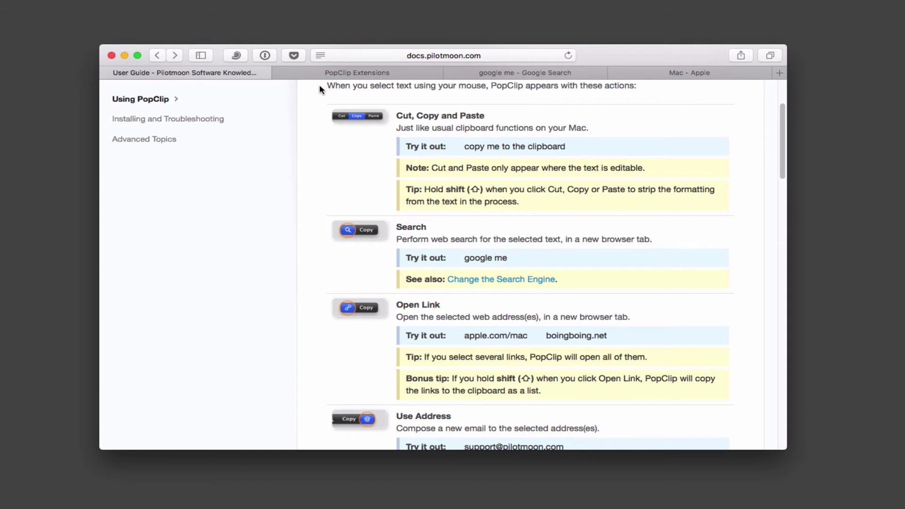
Switch to the PopClip Extensions tab and scroll down to the Text Transformation extensions
click(374, 74)
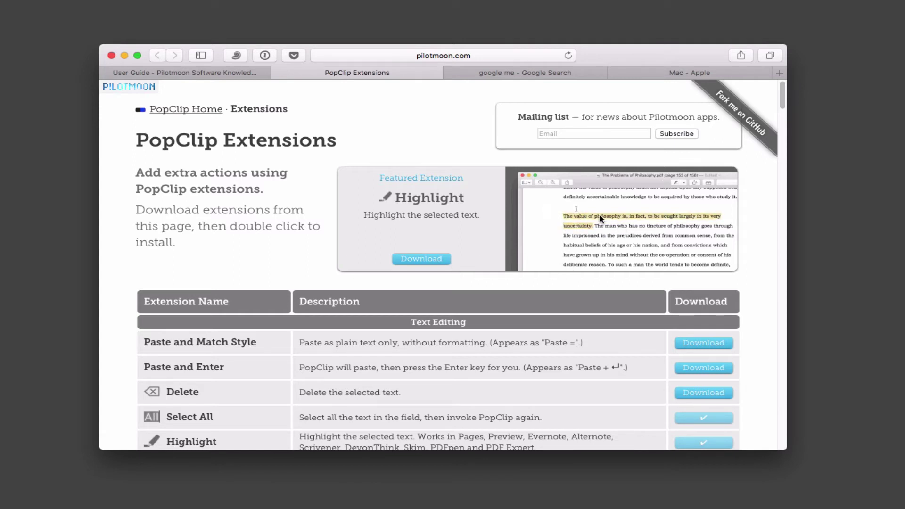
scroll(486, 357, down, 1)
scroll(480, 356, down, 4)
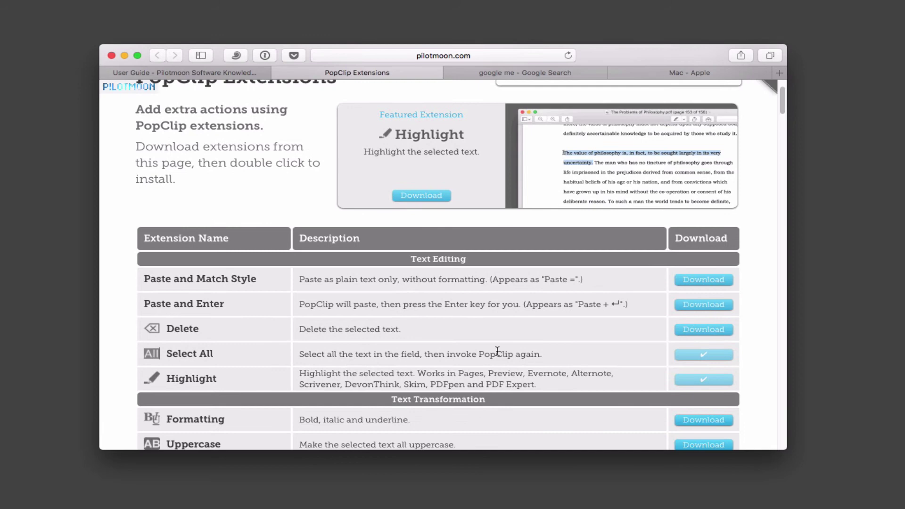
scroll(496, 350, down, 4)
scroll(495, 355, down, 1)
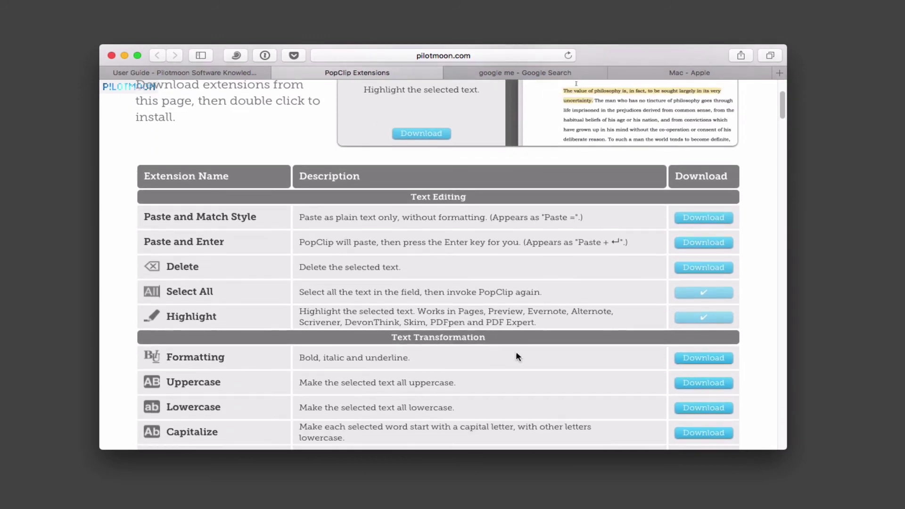
scroll(702, 250, down, 3)
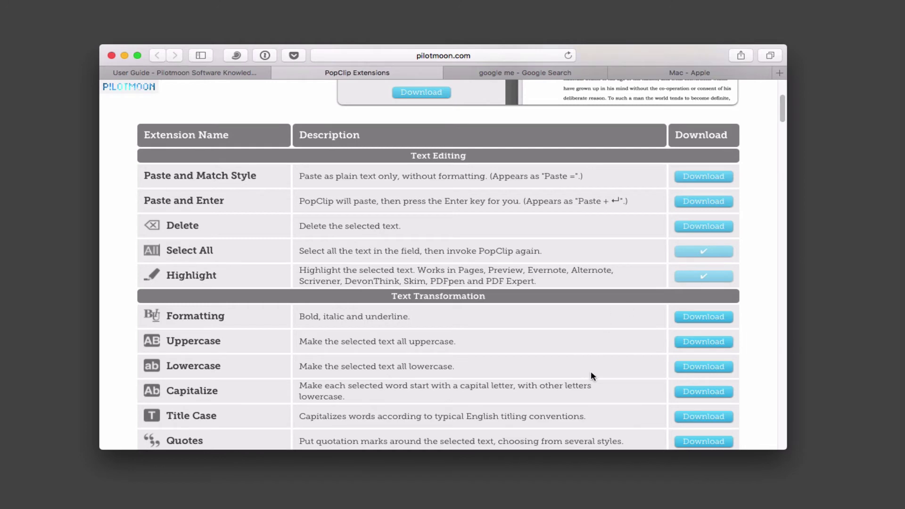
scroll(593, 375, down, 3)
scroll(592, 373, down, 3)
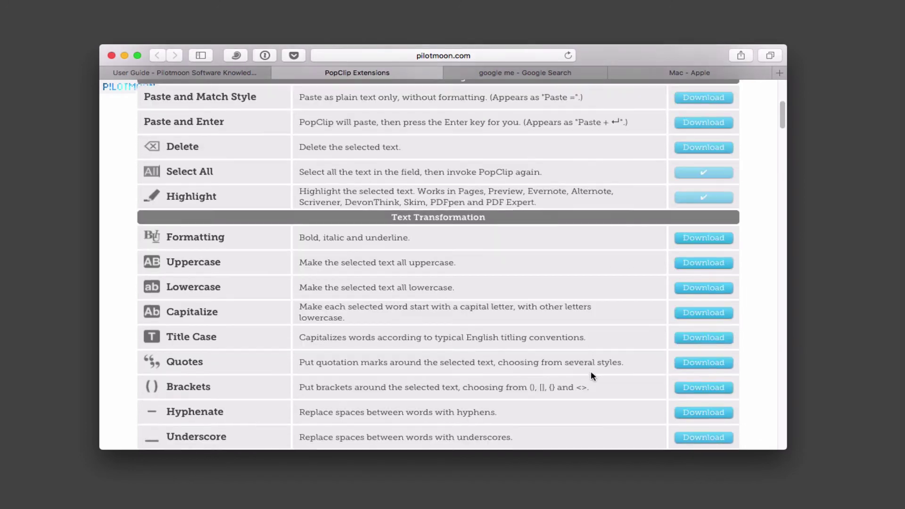
scroll(482, 292, down, 4)
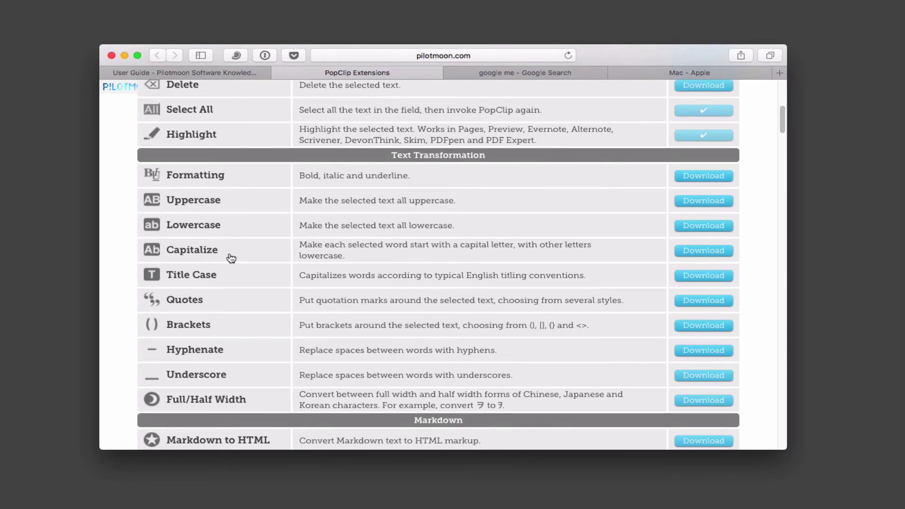
Scroll down the PopClip Extensions page to the Link Shortening section listing Bitly
scroll(464, 318, down, 10)
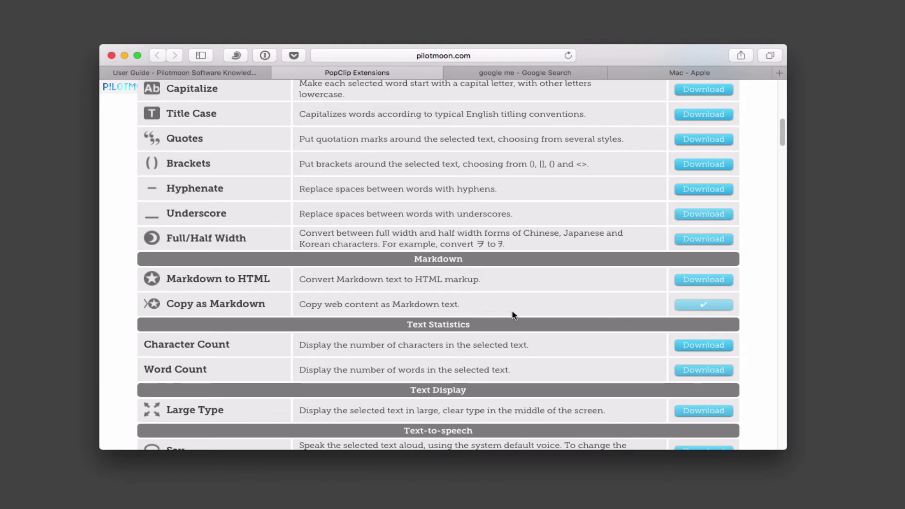
scroll(513, 313, down, 3)
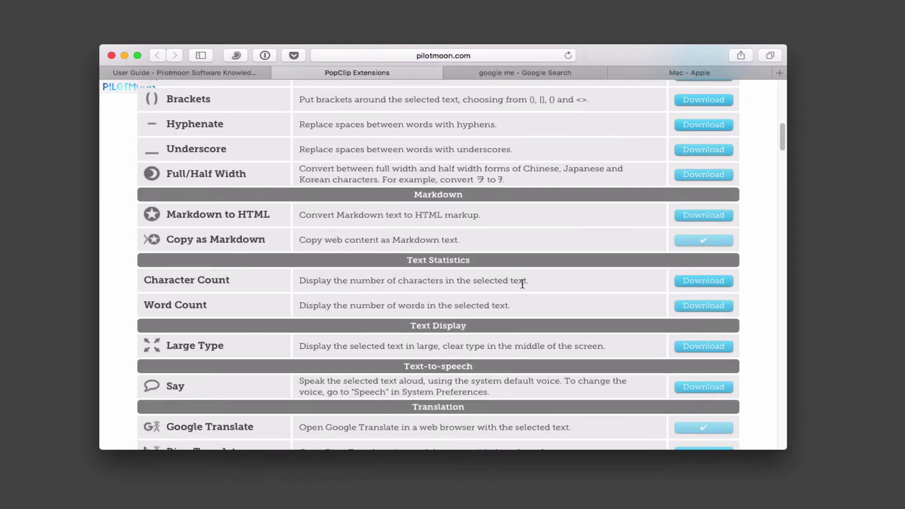
scroll(533, 282, down, 3)
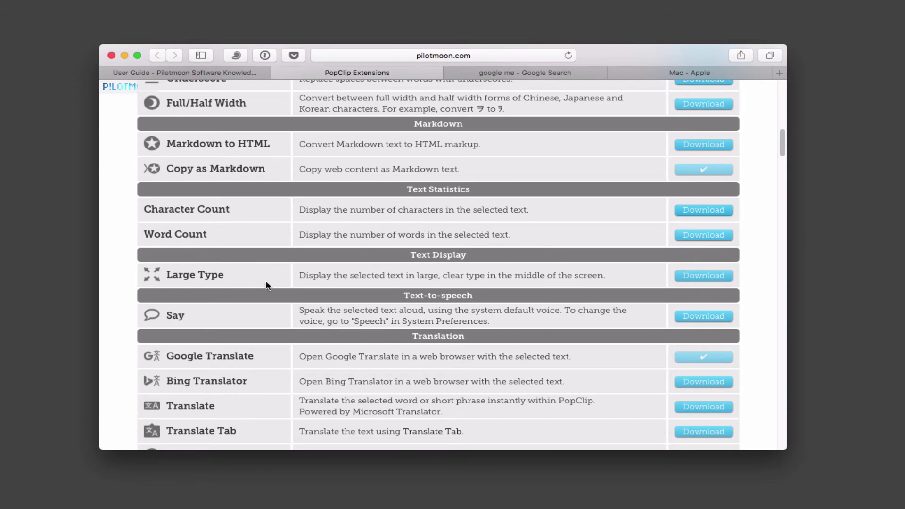
scroll(457, 299, down, 1)
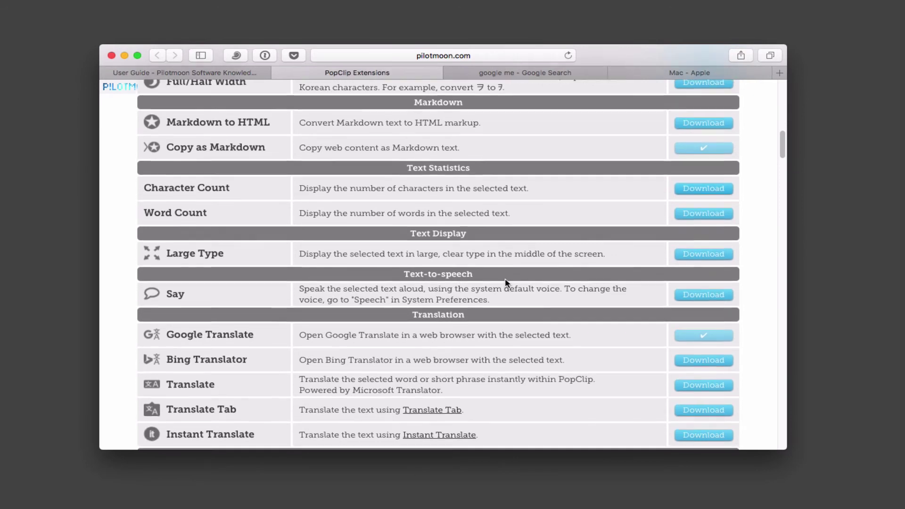
scroll(502, 282, down, 2)
scroll(505, 278, down, 2)
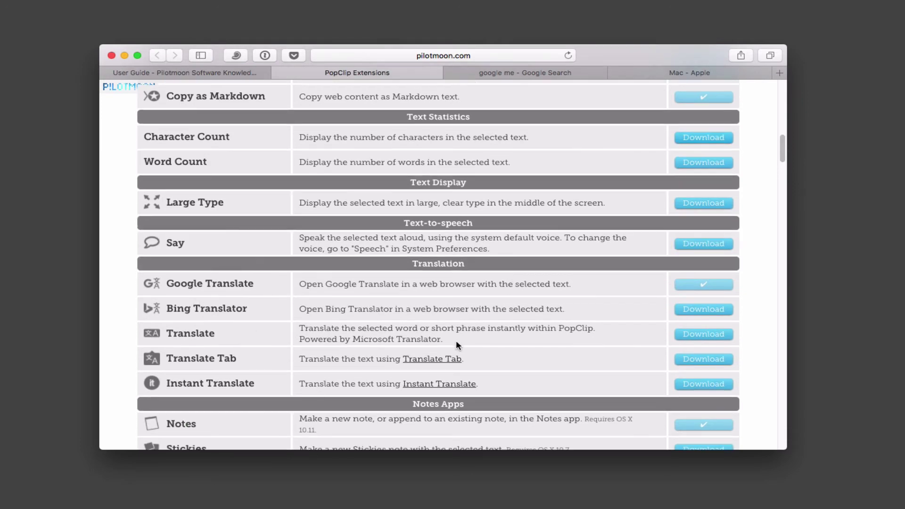
scroll(496, 349, down, 6)
scroll(496, 349, down, 2)
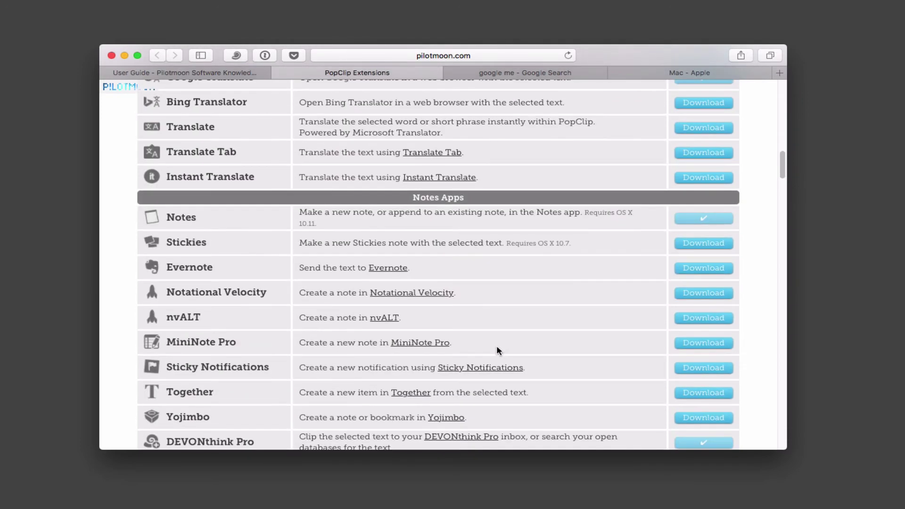
scroll(490, 344, down, 4)
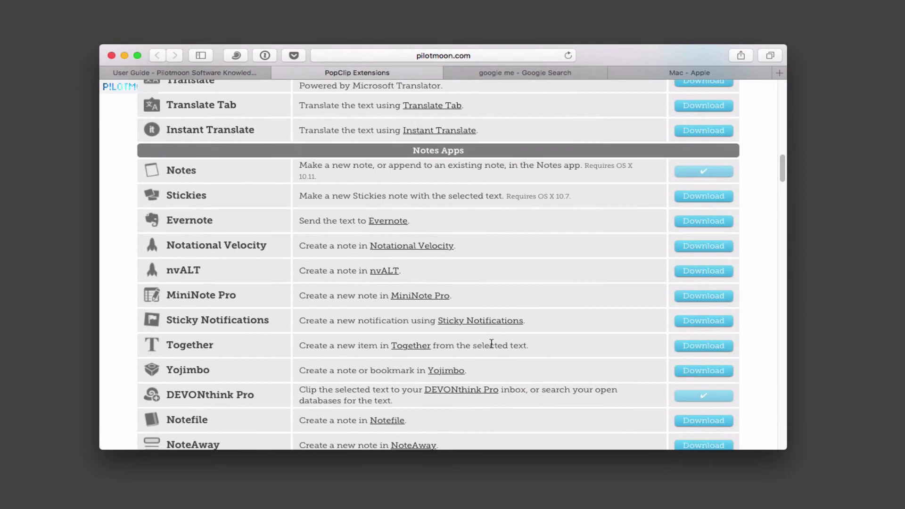
scroll(491, 345, down, 3)
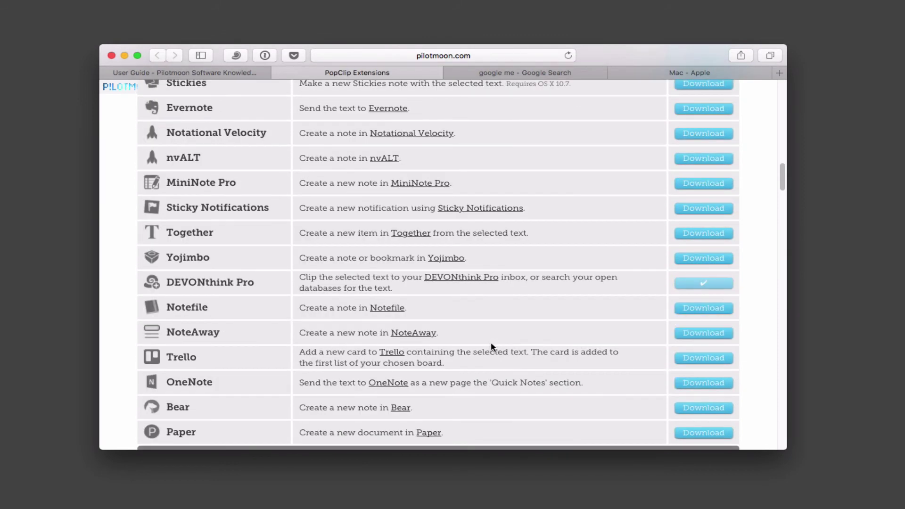
scroll(491, 344, down, 3)
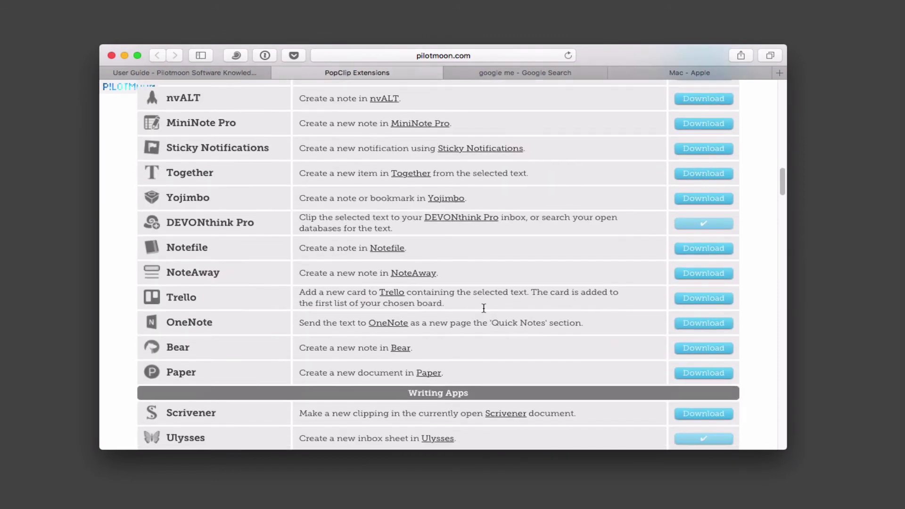
scroll(484, 311, down, 3)
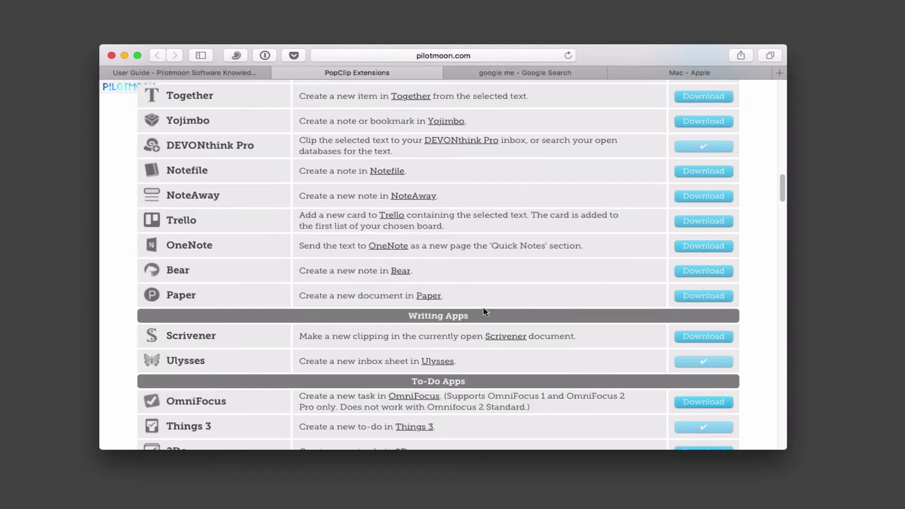
scroll(484, 312, down, 3)
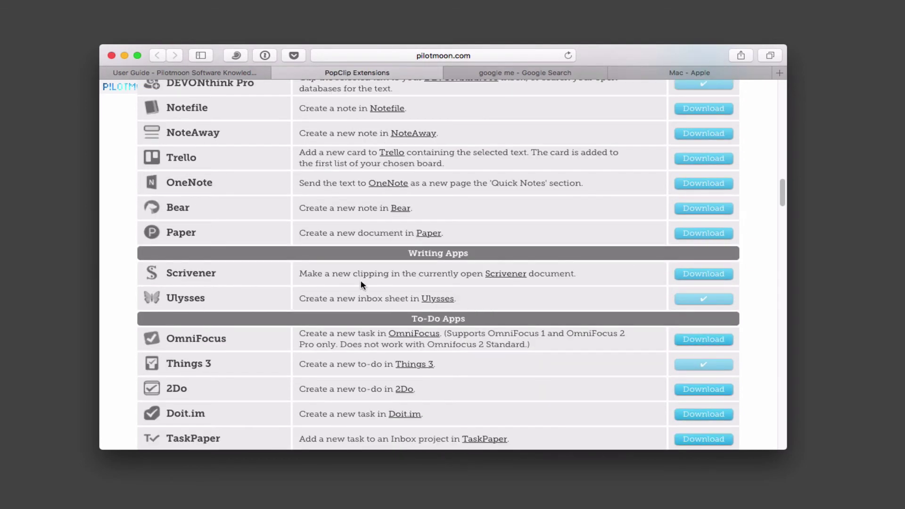
scroll(397, 282, down, 3)
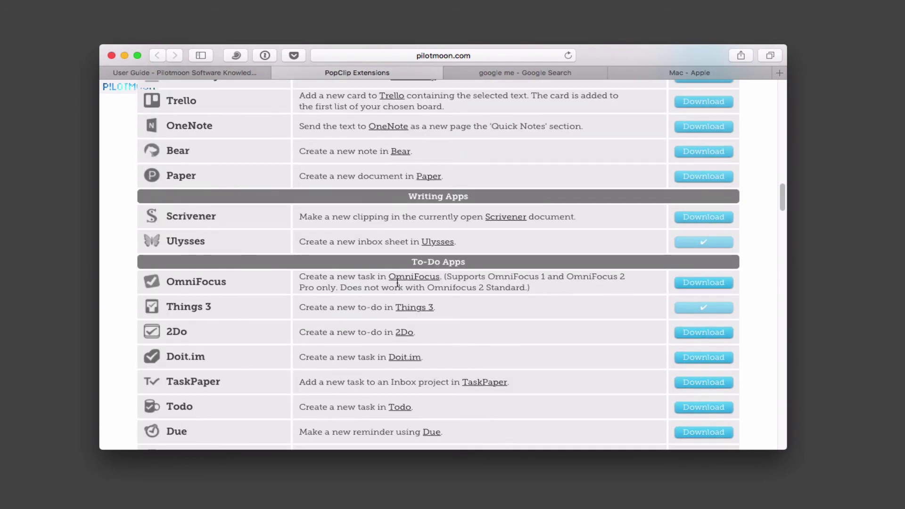
scroll(422, 301, down, 5)
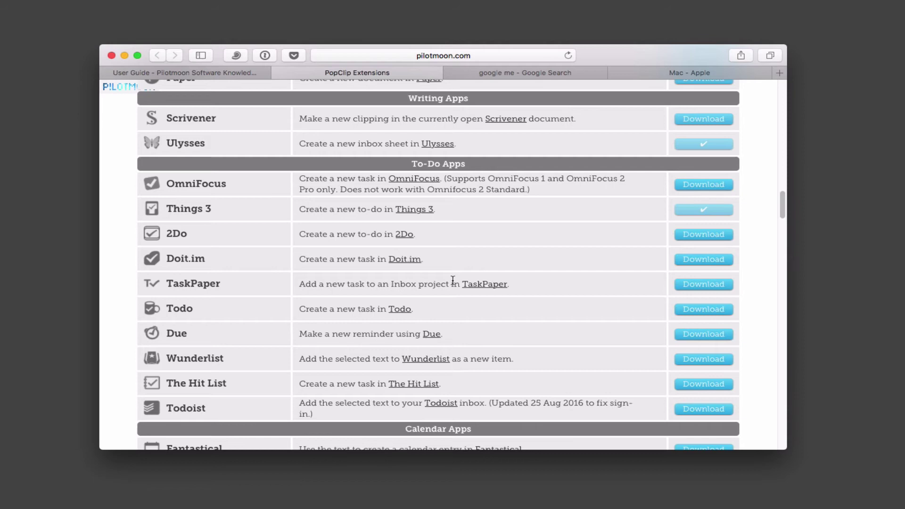
scroll(513, 306, down, 6)
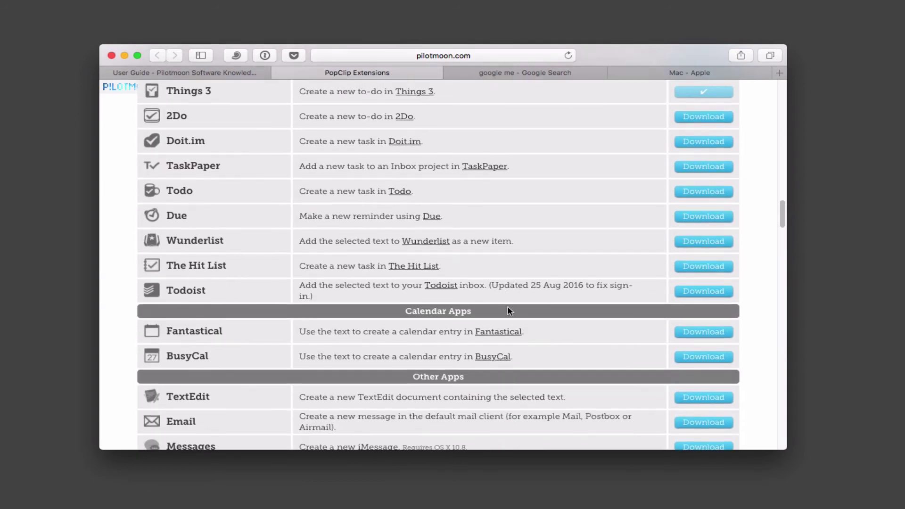
scroll(508, 309, down, 4)
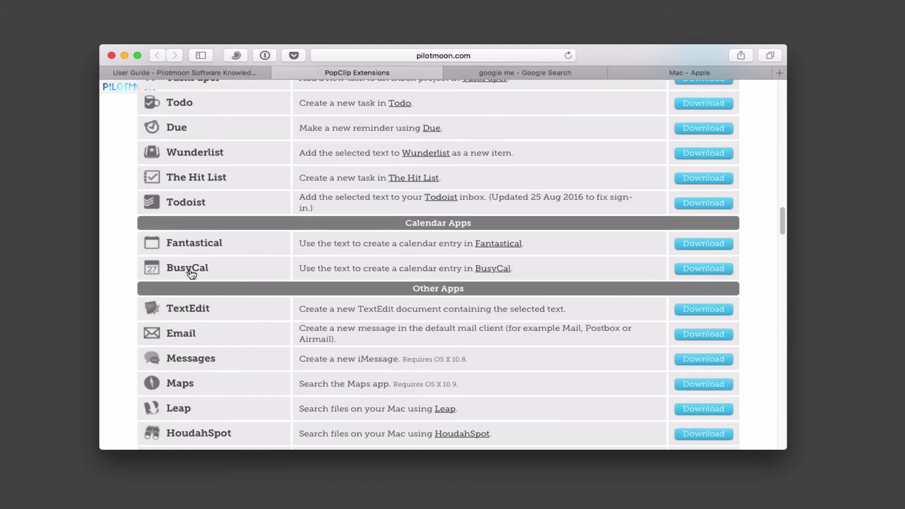
scroll(393, 305, down, 7)
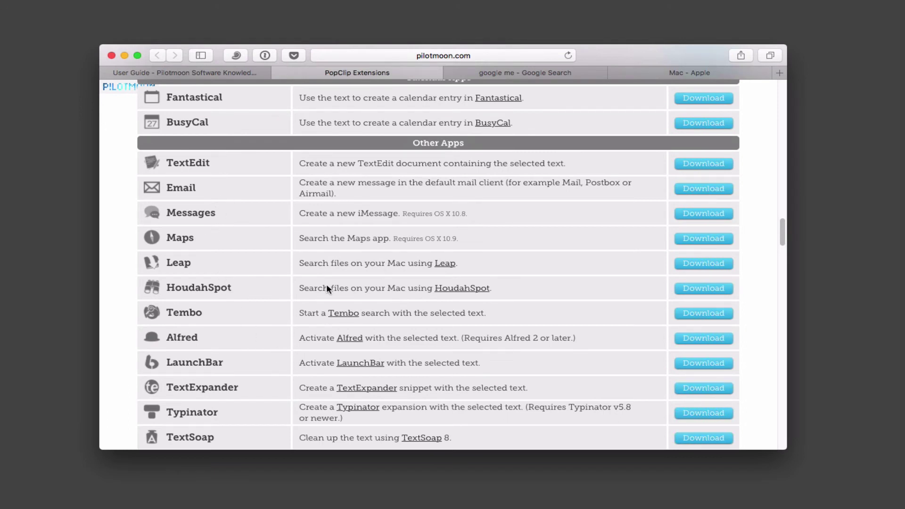
scroll(277, 299, down, 3)
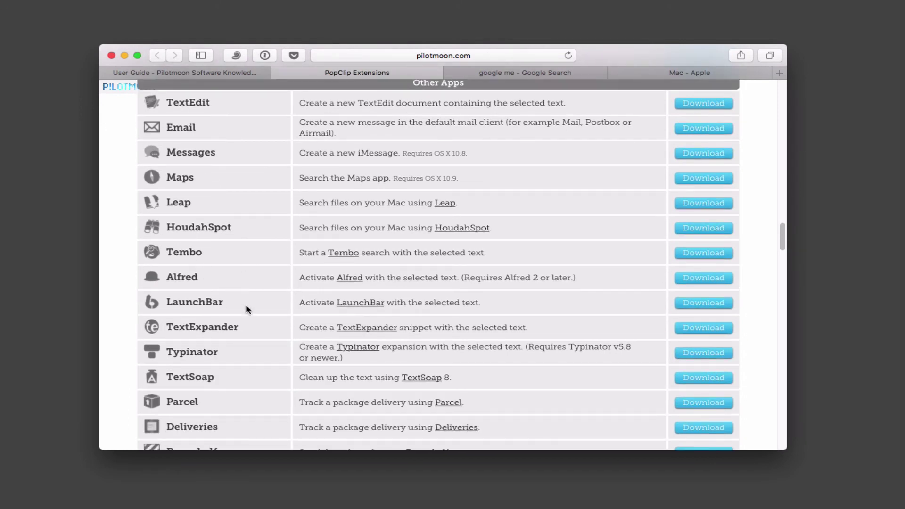
scroll(264, 328, down, 4)
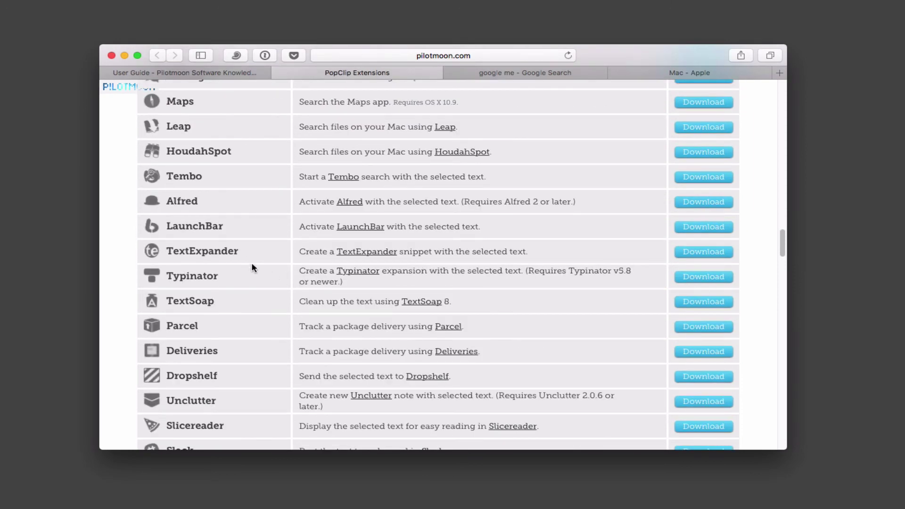
scroll(252, 333, down, 6)
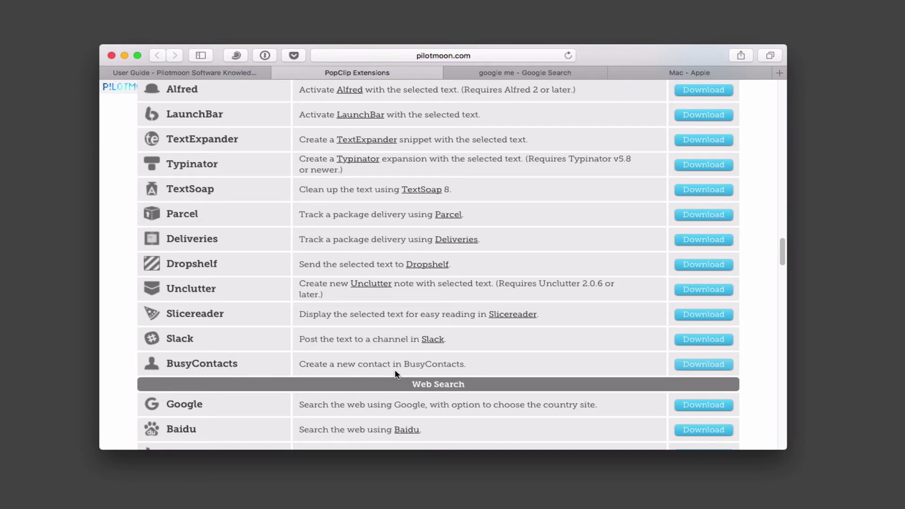
scroll(355, 348, down, 5)
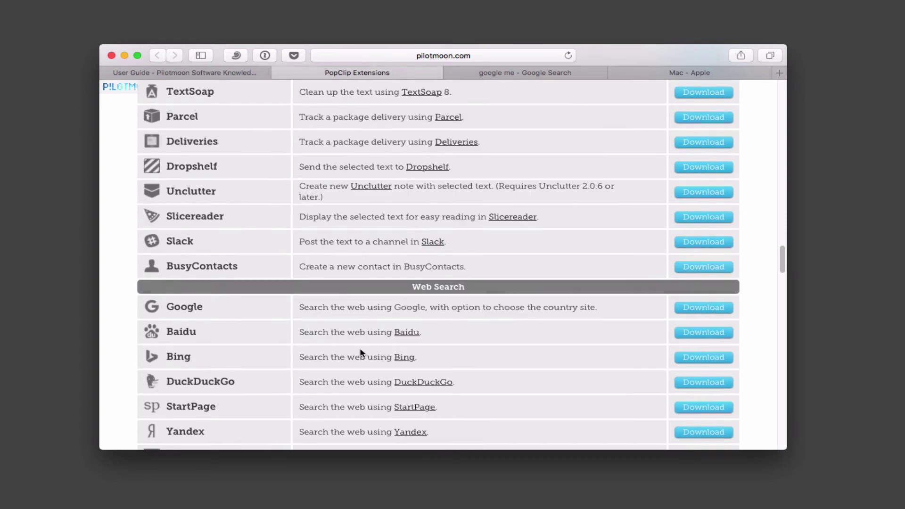
scroll(343, 359, down, 9)
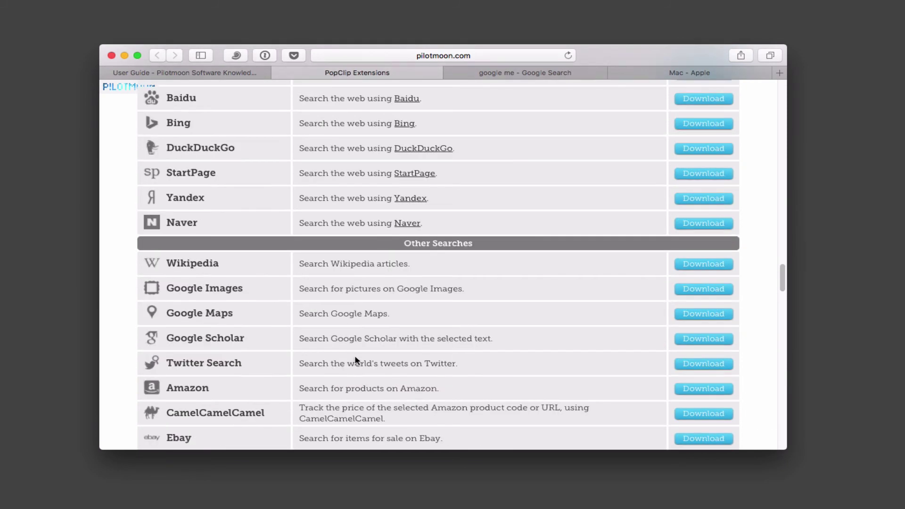
scroll(285, 319, down, 2)
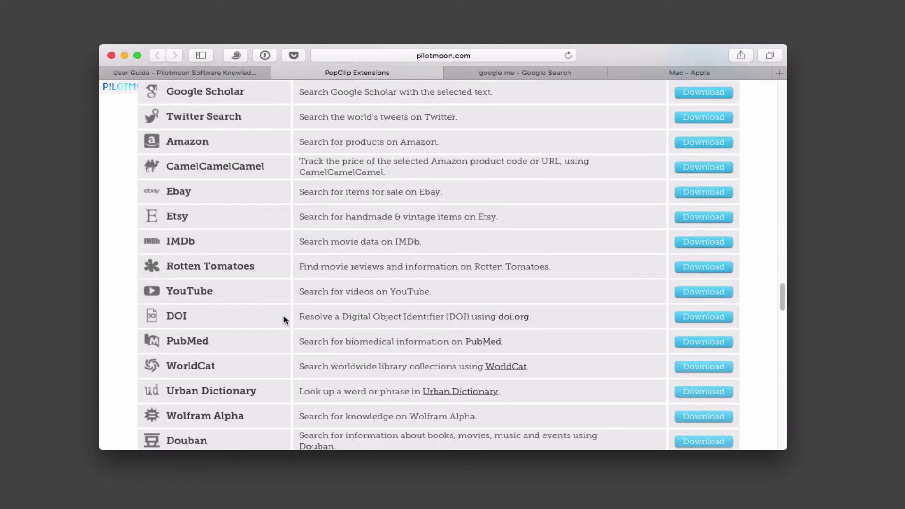
scroll(285, 320, down, 6)
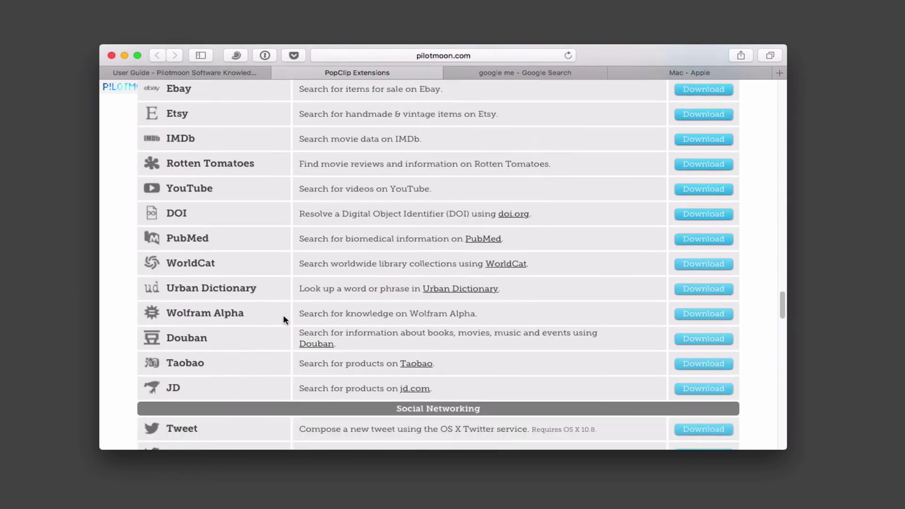
scroll(285, 320, down, 7)
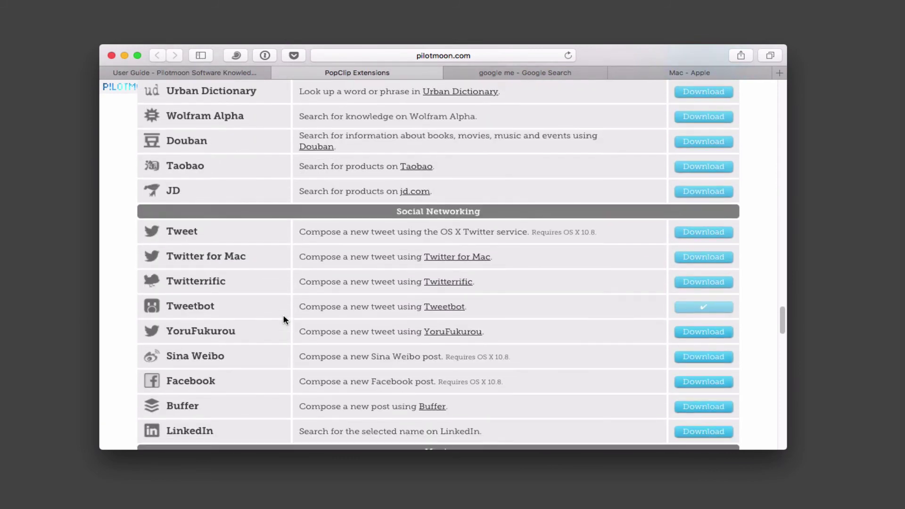
scroll(284, 320, down, 6)
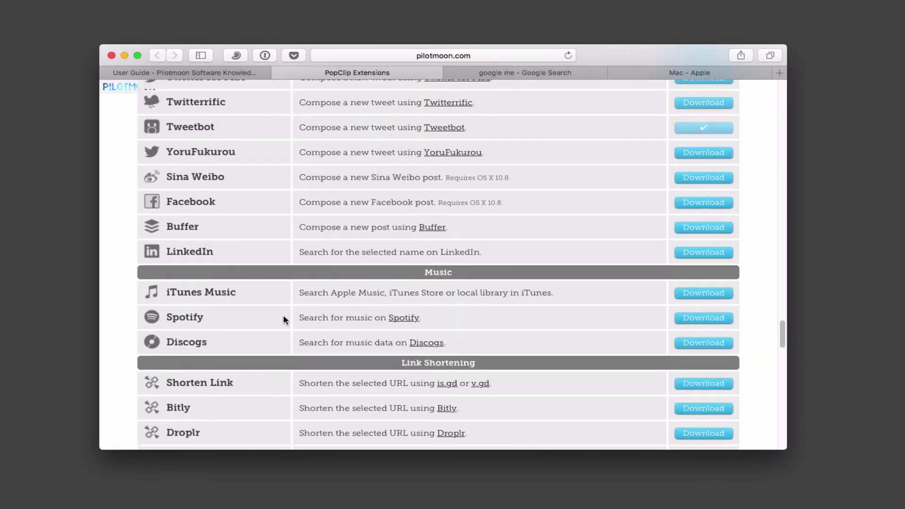
scroll(284, 320, down, 2)
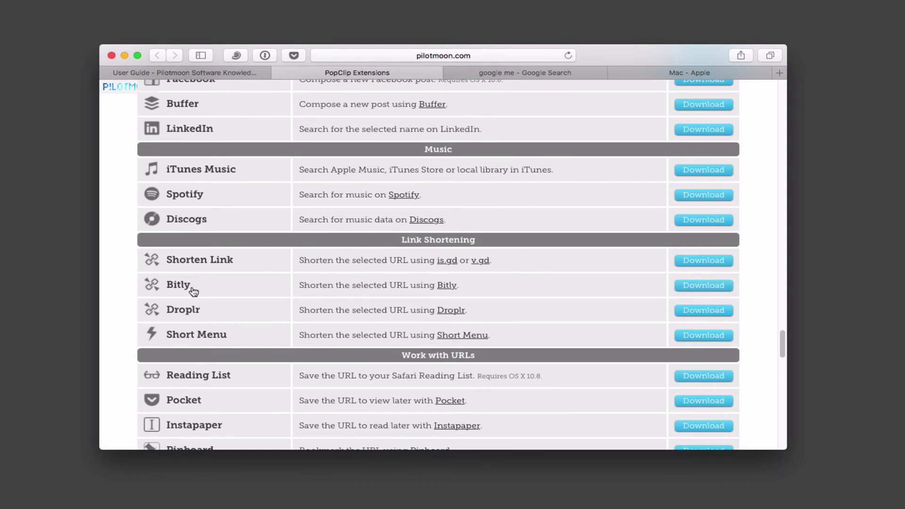
Download the Bitly extension and open Bitly.popclipextz from Safari's Downloads to install it
click(694, 287)
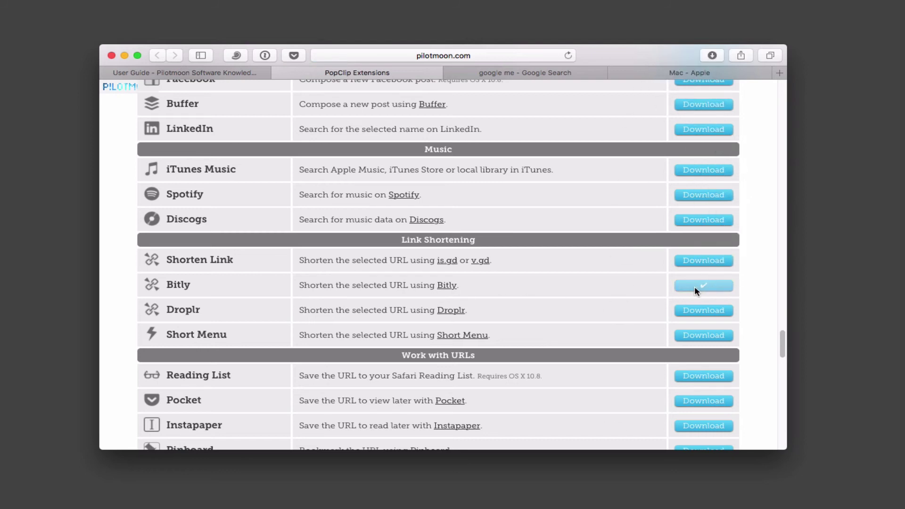
click(713, 55)
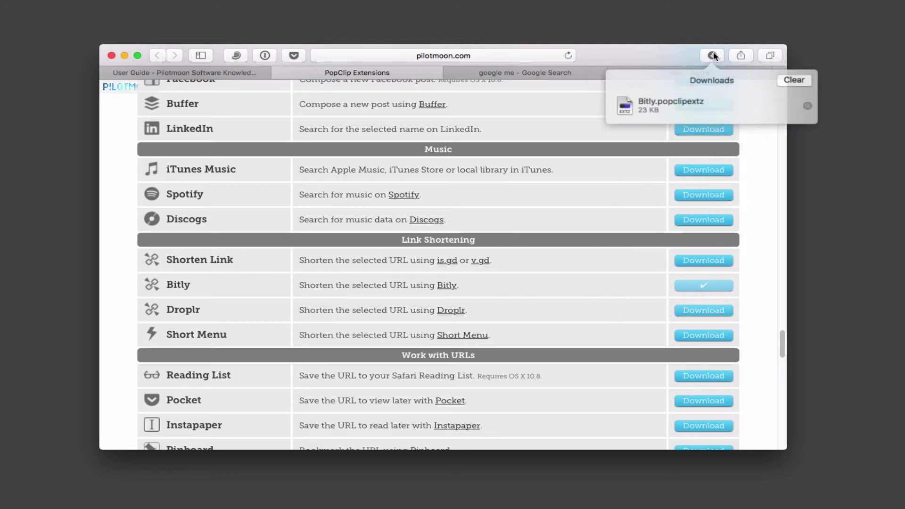
double_click(624, 105)
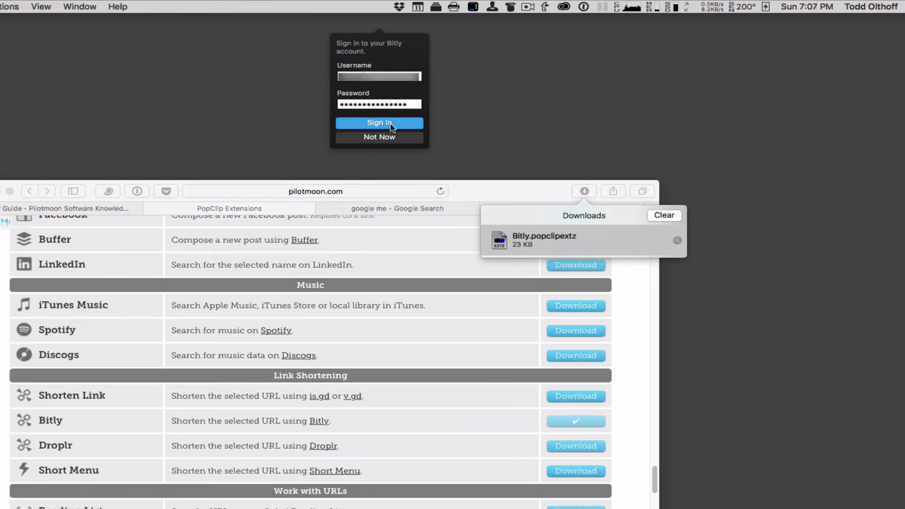
Sign in to the Bitly account, confirm, and clear the finished download from the list
click(391, 124)
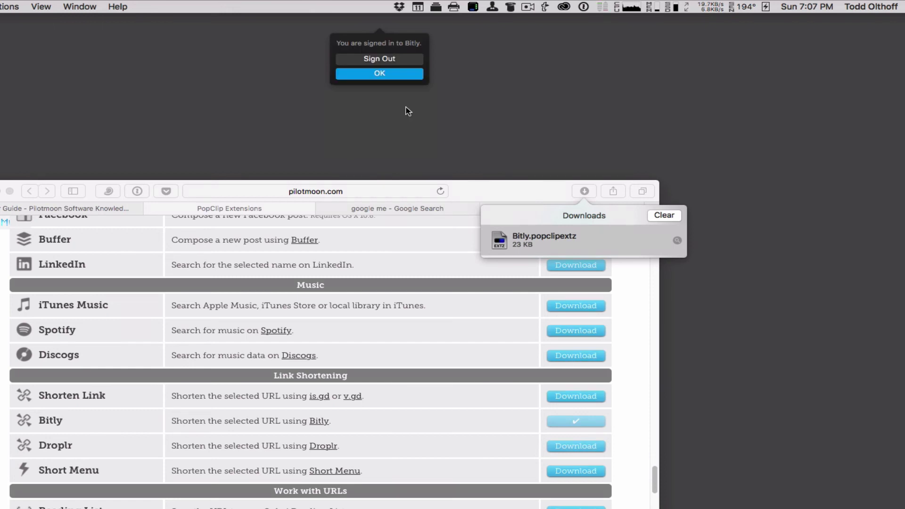
click(386, 74)
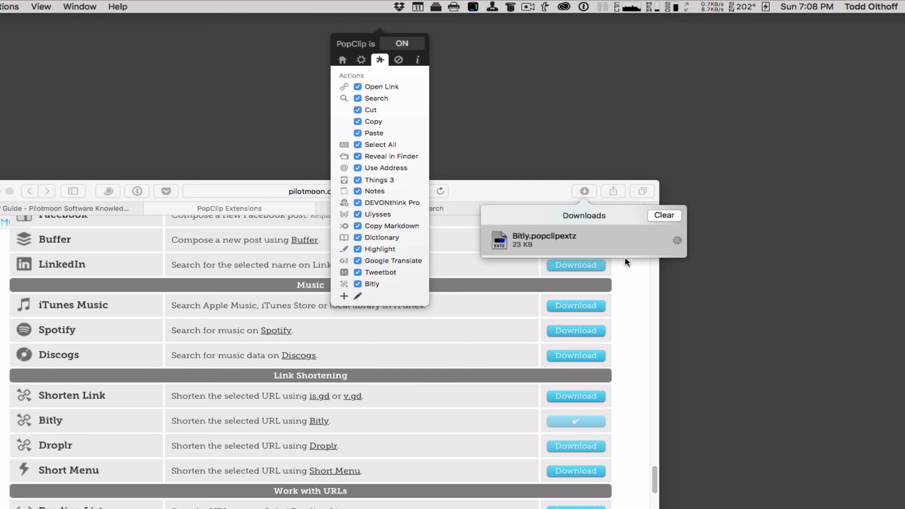
click(665, 216)
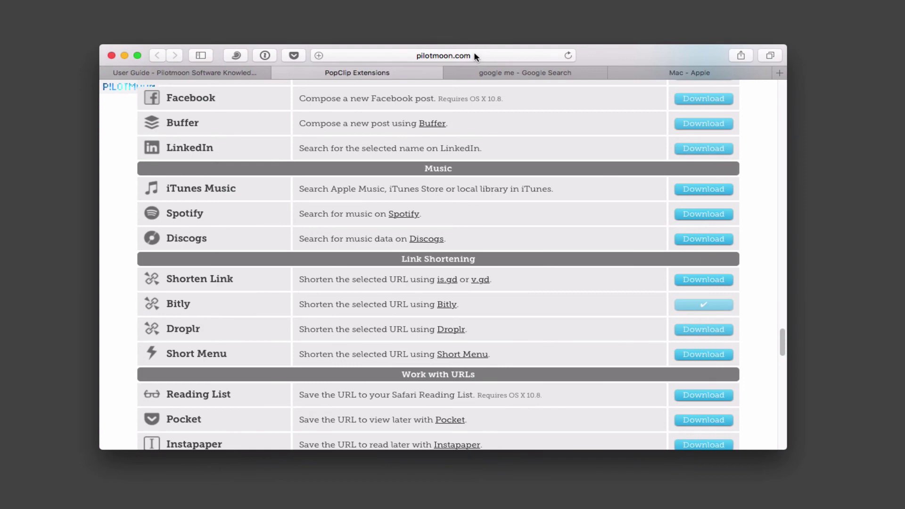
click(474, 55)
click(479, 57)
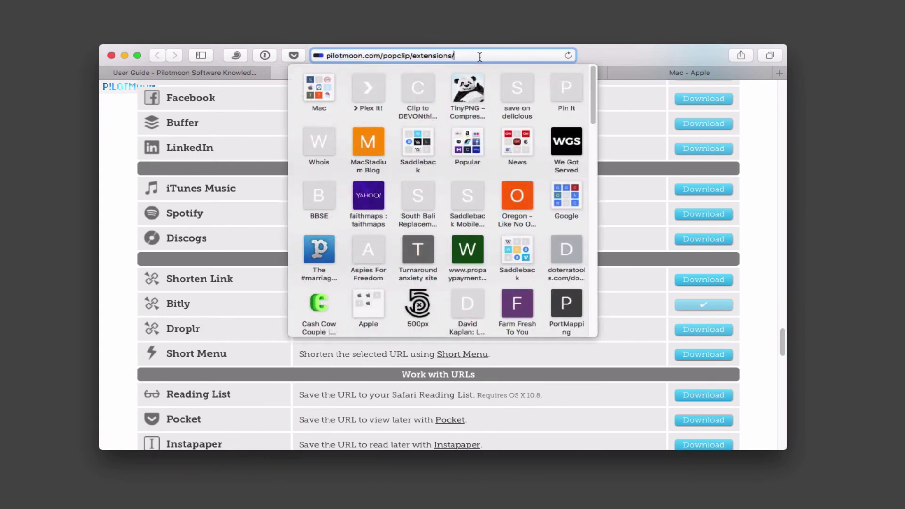
drag(480, 56, 312, 58)
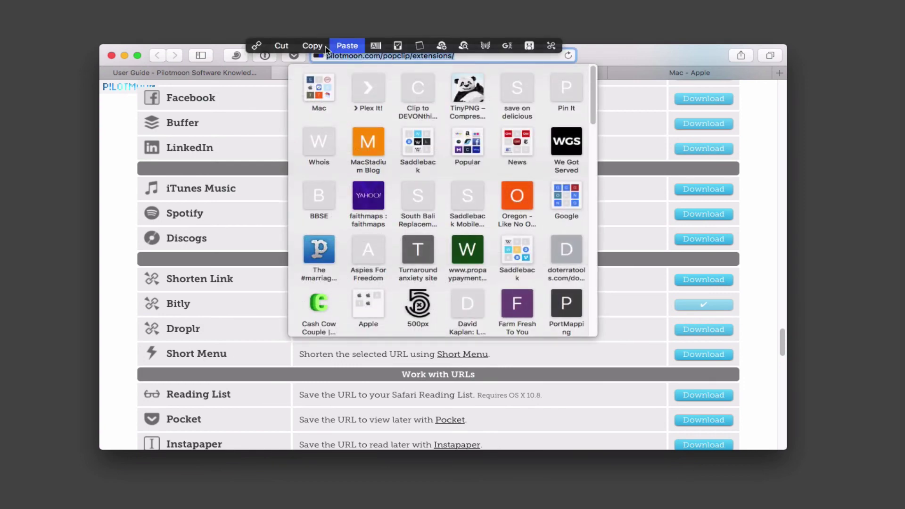
click(551, 45)
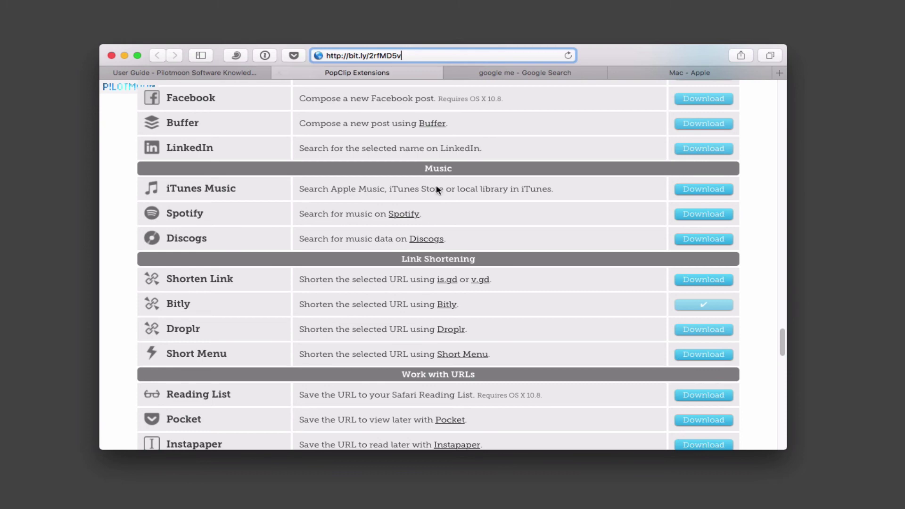
scroll(426, 234, down, 2)
scroll(425, 233, down, 15)
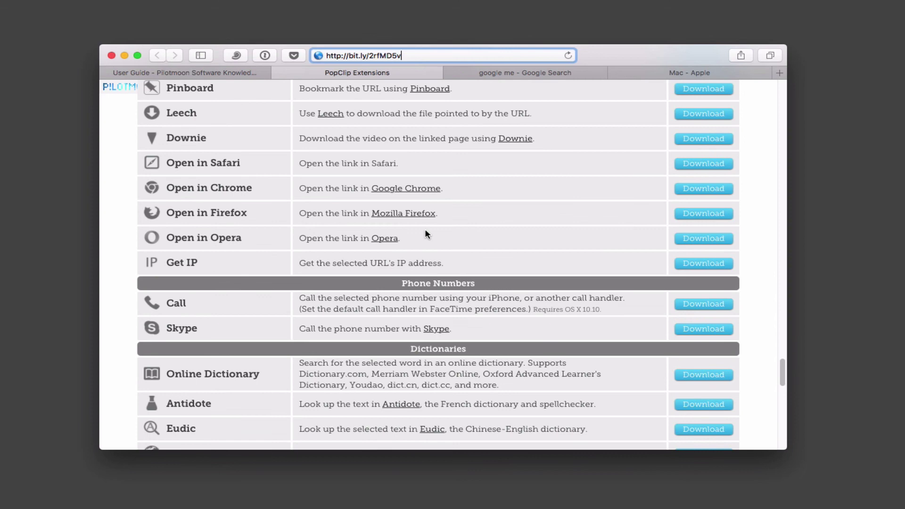
scroll(425, 235, down, 4)
scroll(377, 278, down, 10)
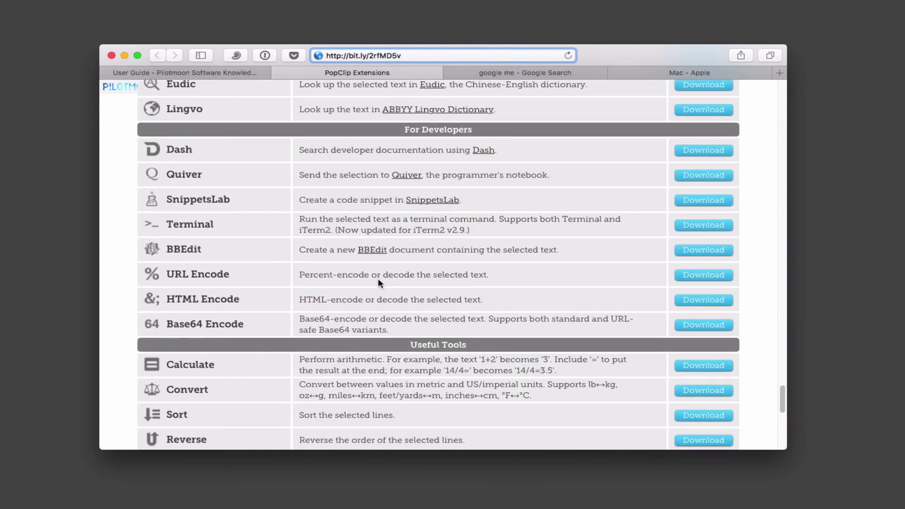
scroll(368, 277, down, 15)
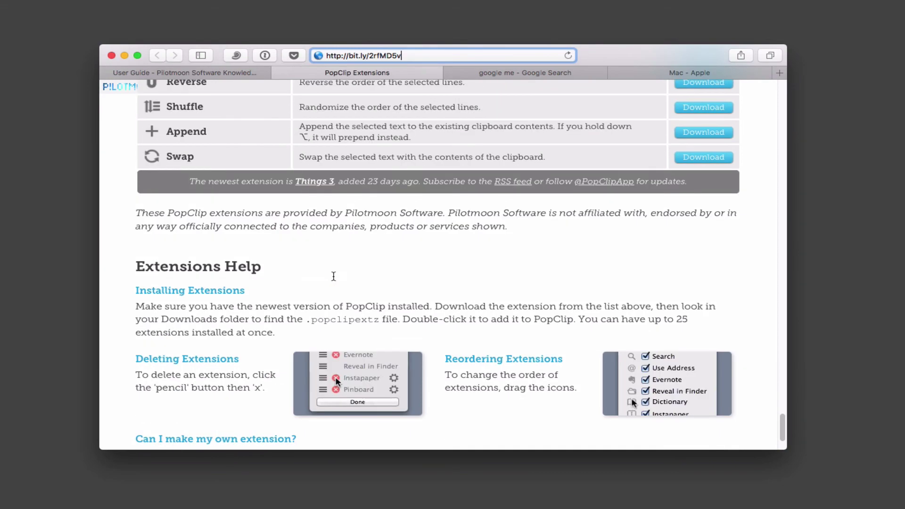
scroll(334, 245, up, 6)
scroll(334, 276, up, 20)
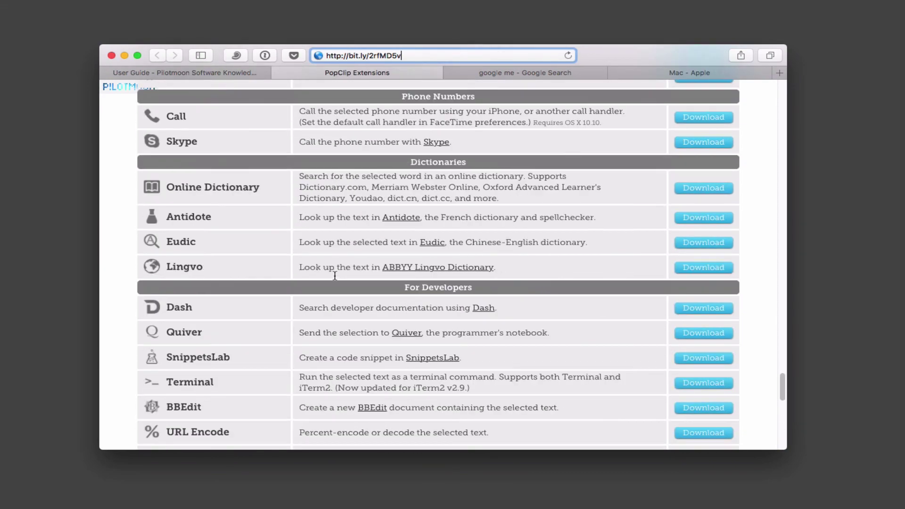
scroll(340, 273, up, 15)
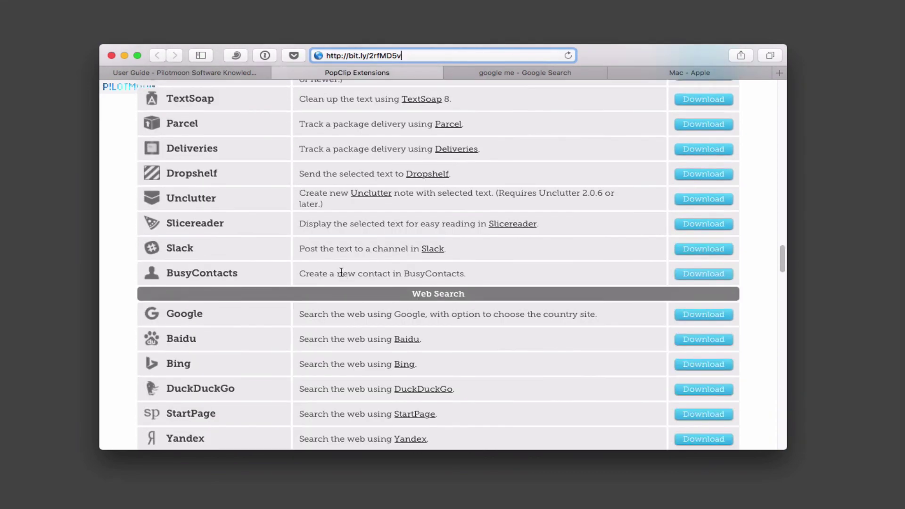
scroll(340, 273, up, 20)
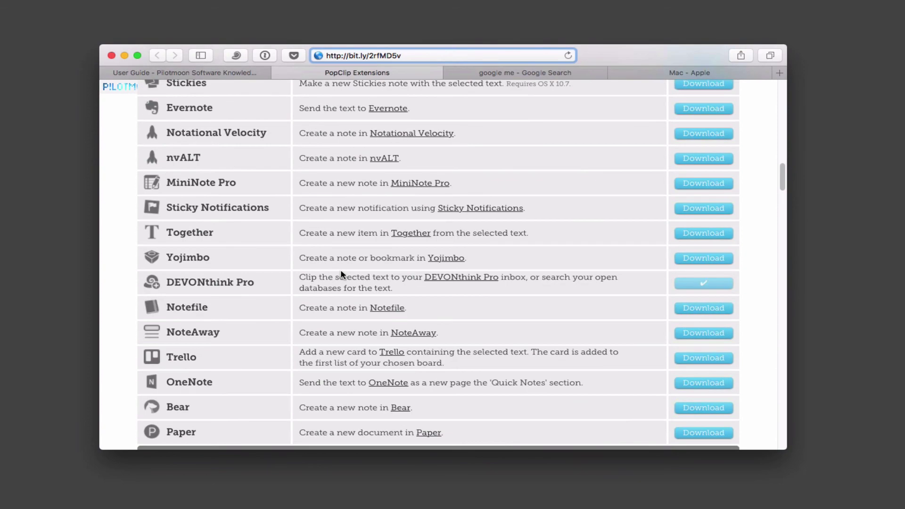
scroll(340, 273, up, 12)
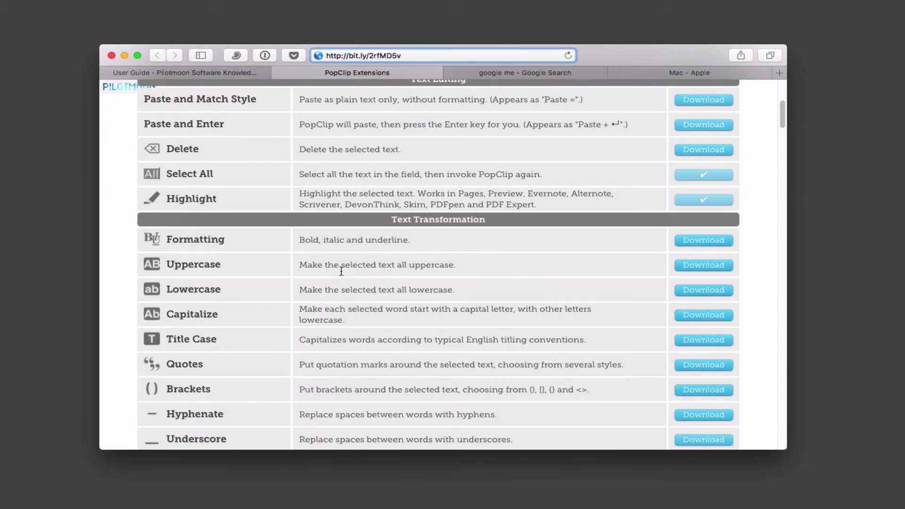
scroll(351, 307, up, 2)
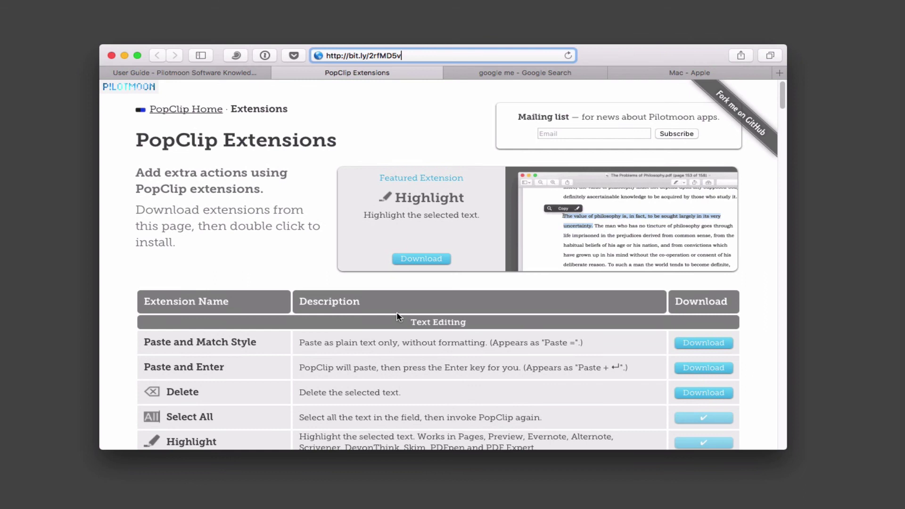